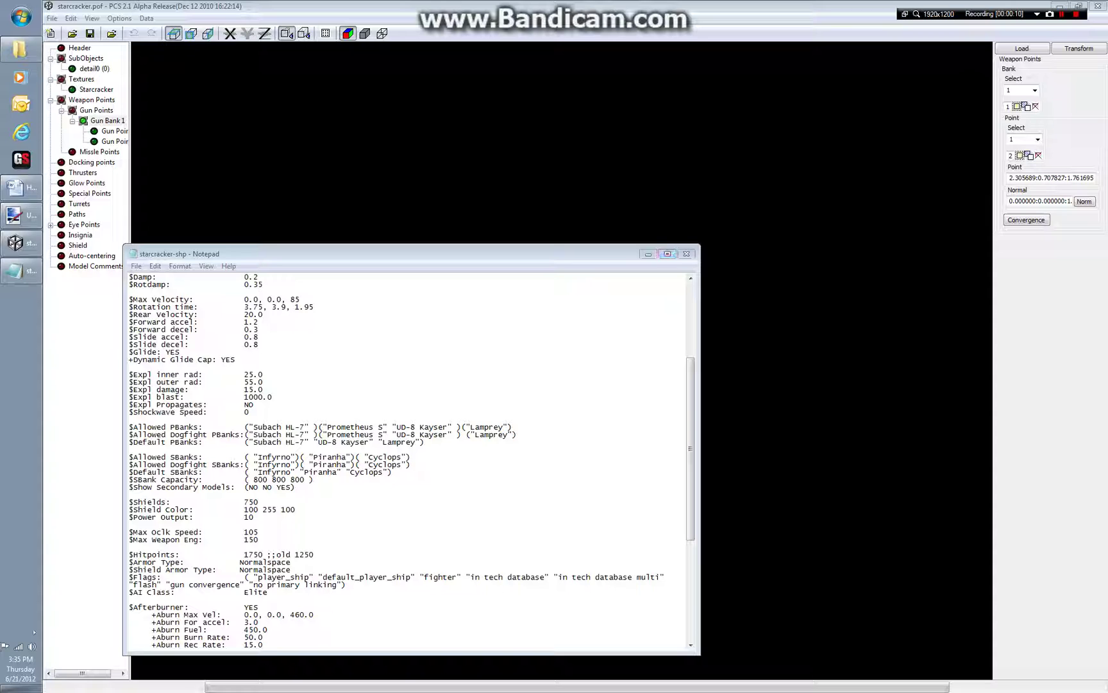
- Review the allowed, dogfight and default primary bank weapon entries in the starcracker-shp table
left_click_drag(318, 427, 129, 426)
left_click_drag(319, 427, 512, 427)
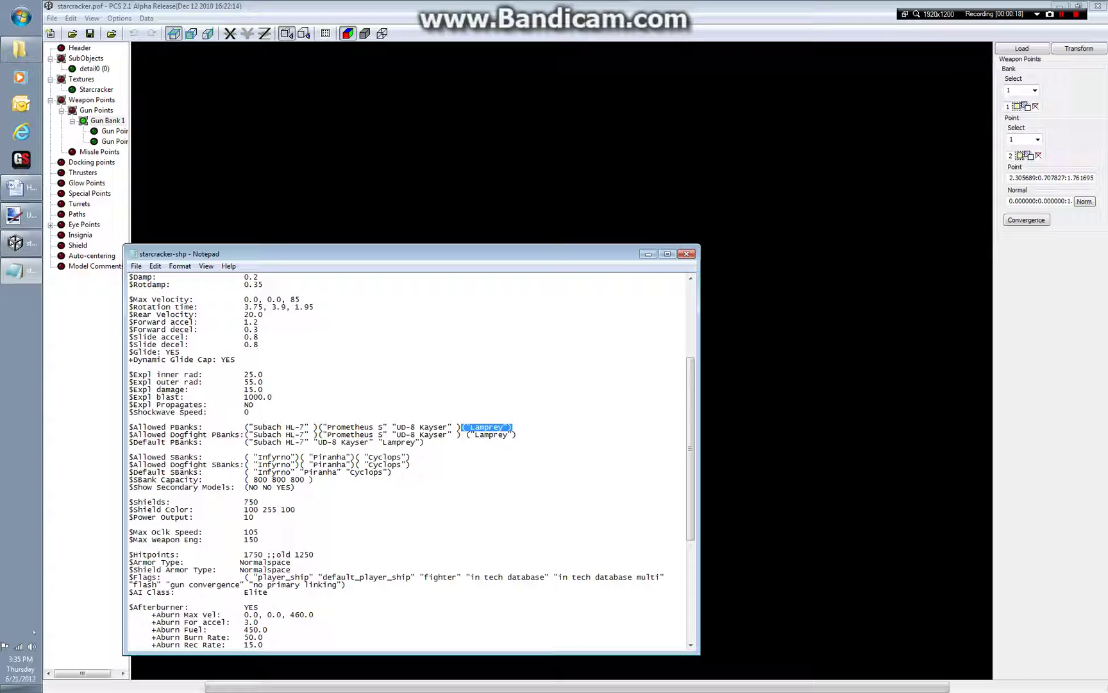
left_click_drag(310, 441, 248, 442)
left_click_drag(374, 441, 314, 442)
left_click_drag(421, 442, 378, 442)
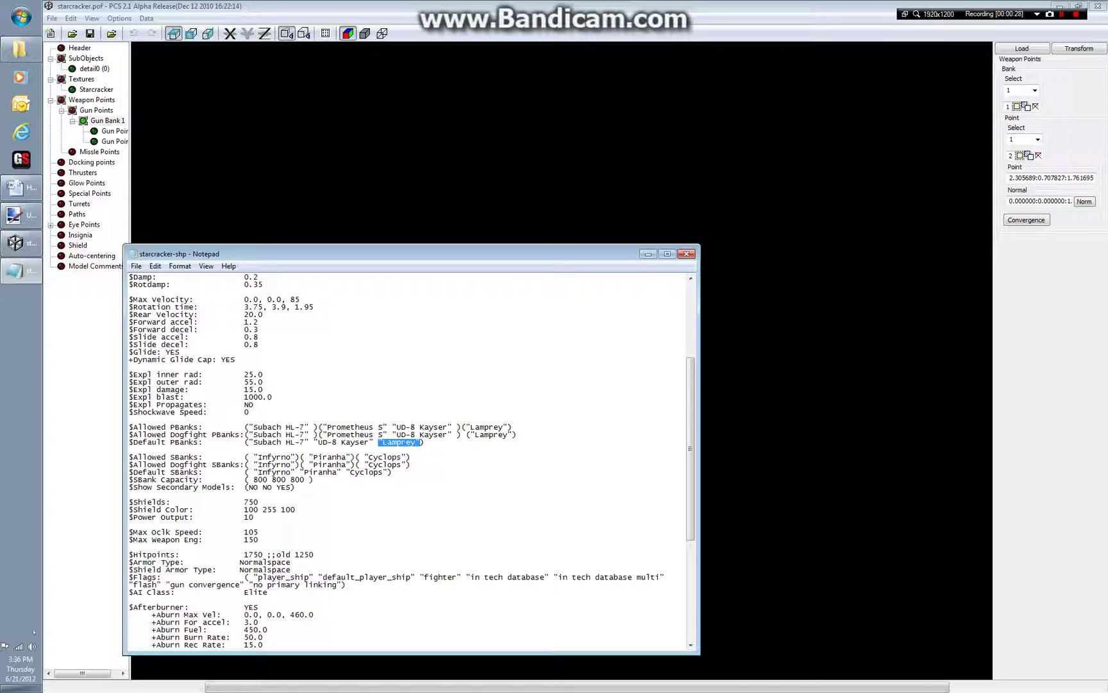
left_click(315, 480)
- Reduce the allowed, allowed dogfight and default primary banks in the ship table to a single bank containing only "Subach HL-7"
left_click_drag(421, 442, 314, 442)
key("Delete")
left_click_drag(517, 434, 321, 435)
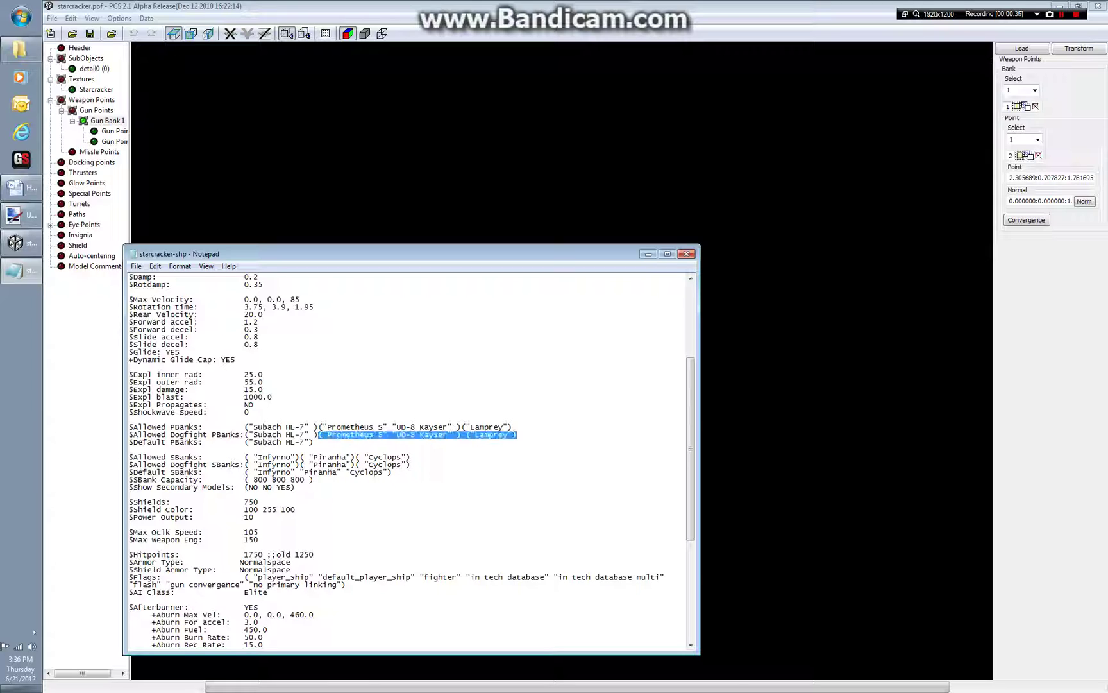
key("Delete")
left_click_drag(514, 427, 318, 427)
key("Delete")
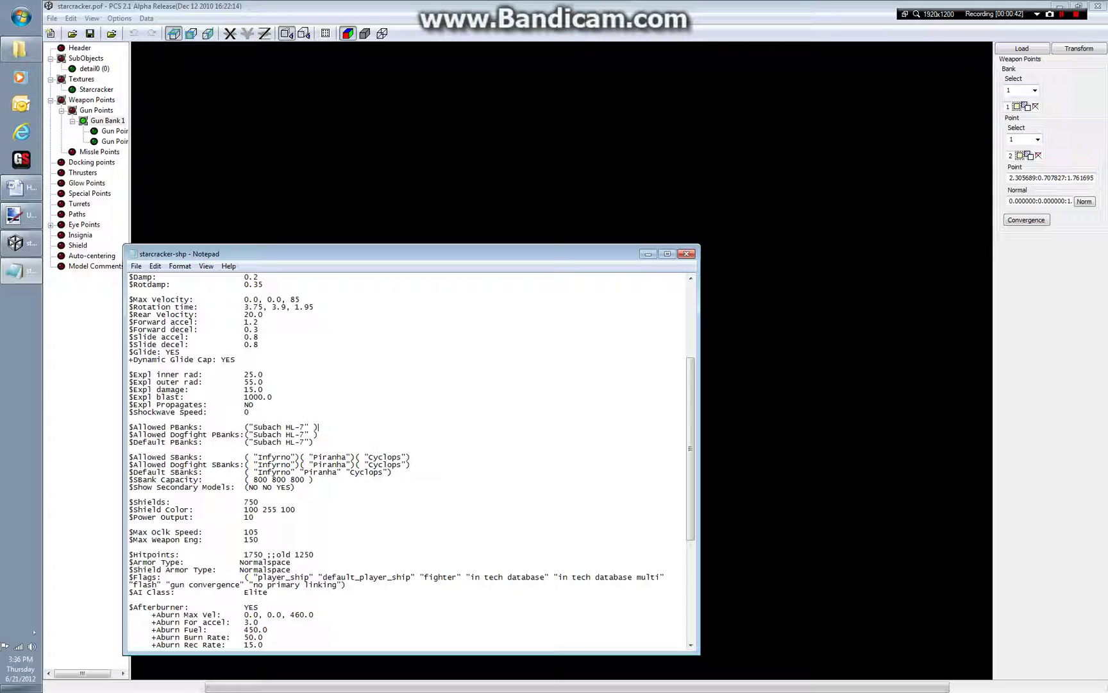
left_click_drag(314, 442, 129, 422)
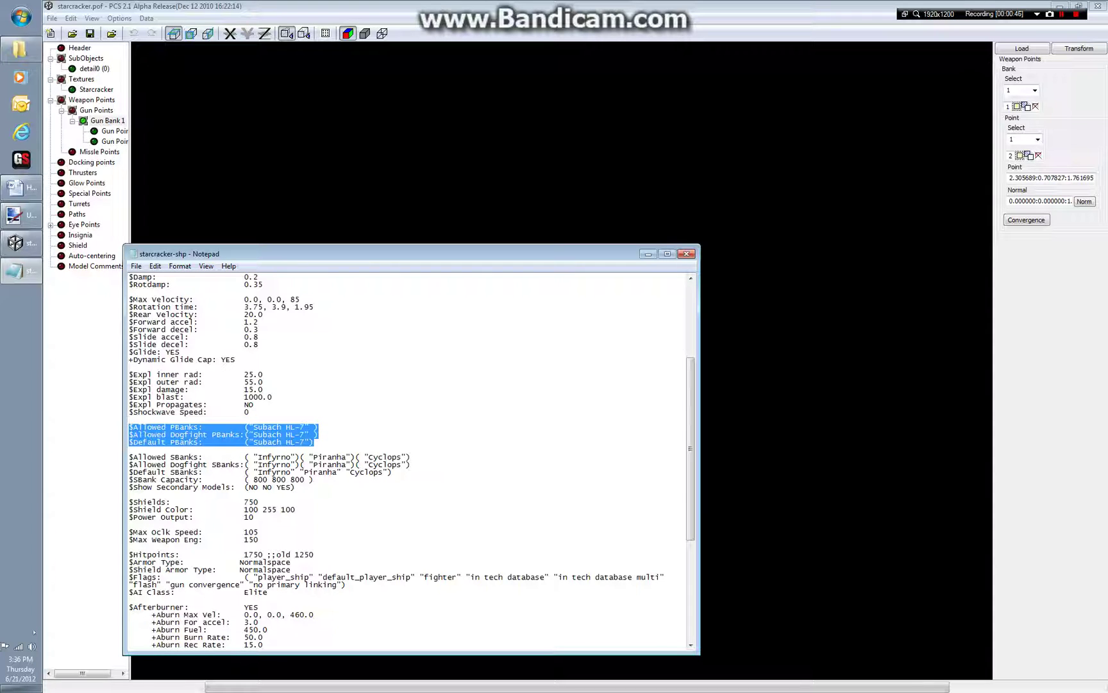
left_click(318, 427)
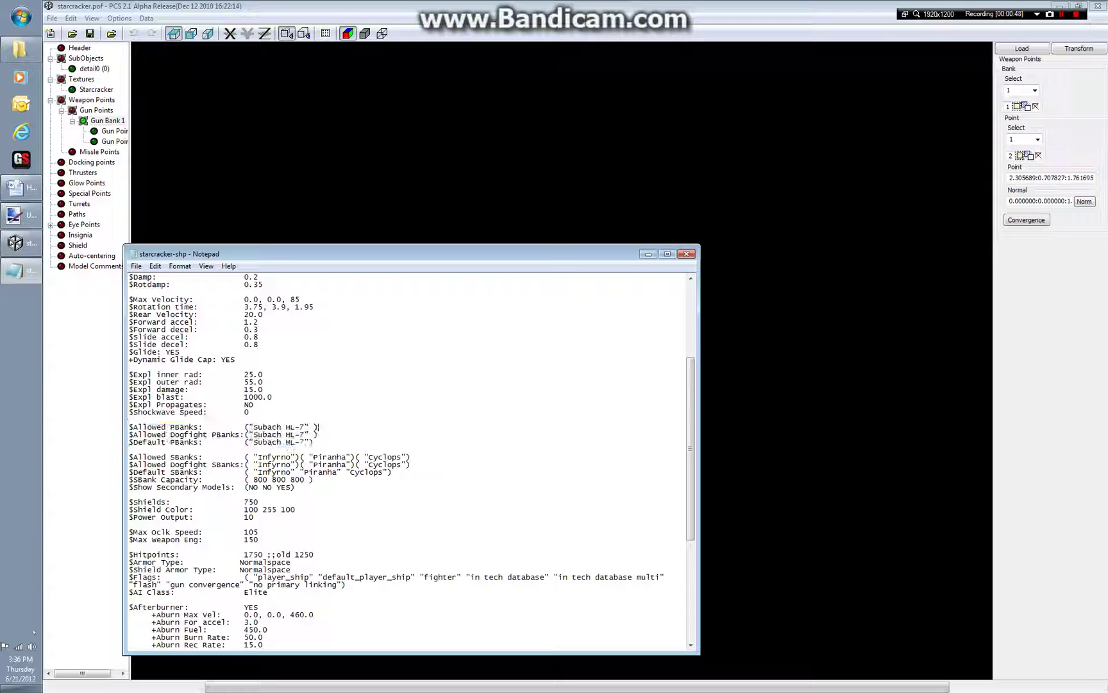
- Reduce the secondary bank entries to one bank by setting Show Secondary Models to (NO) and SBank Capacity to ( 800)
scroll(410, 462, "down", 5)
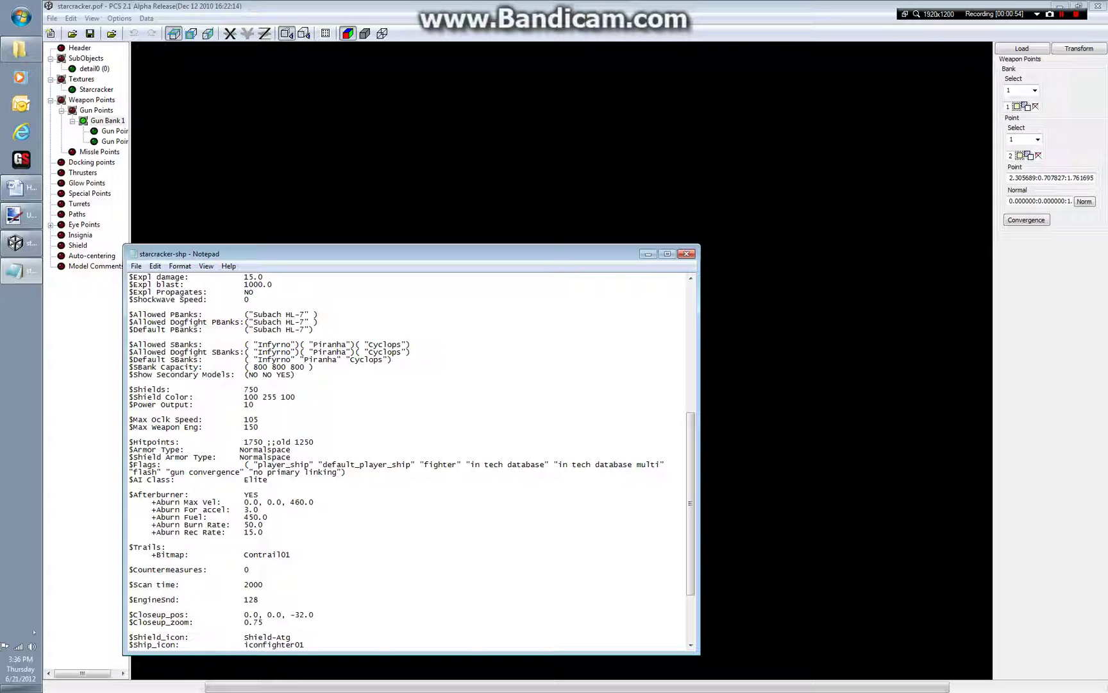
left_click_drag(296, 374, 129, 344)
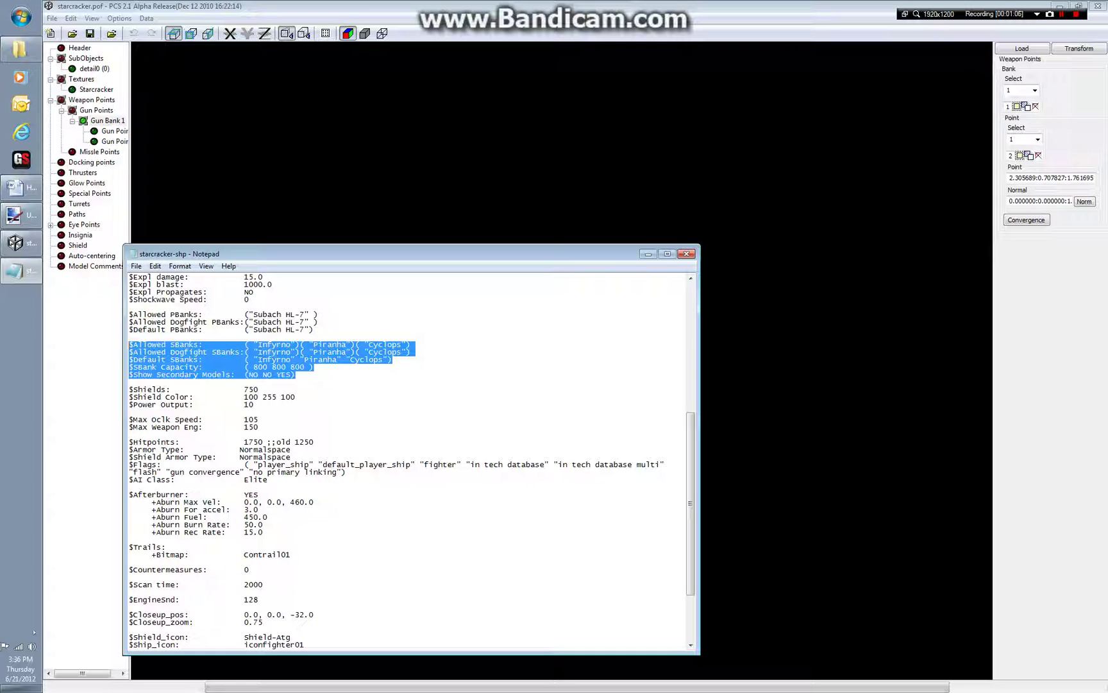
left_click_drag(293, 375, 263, 375)
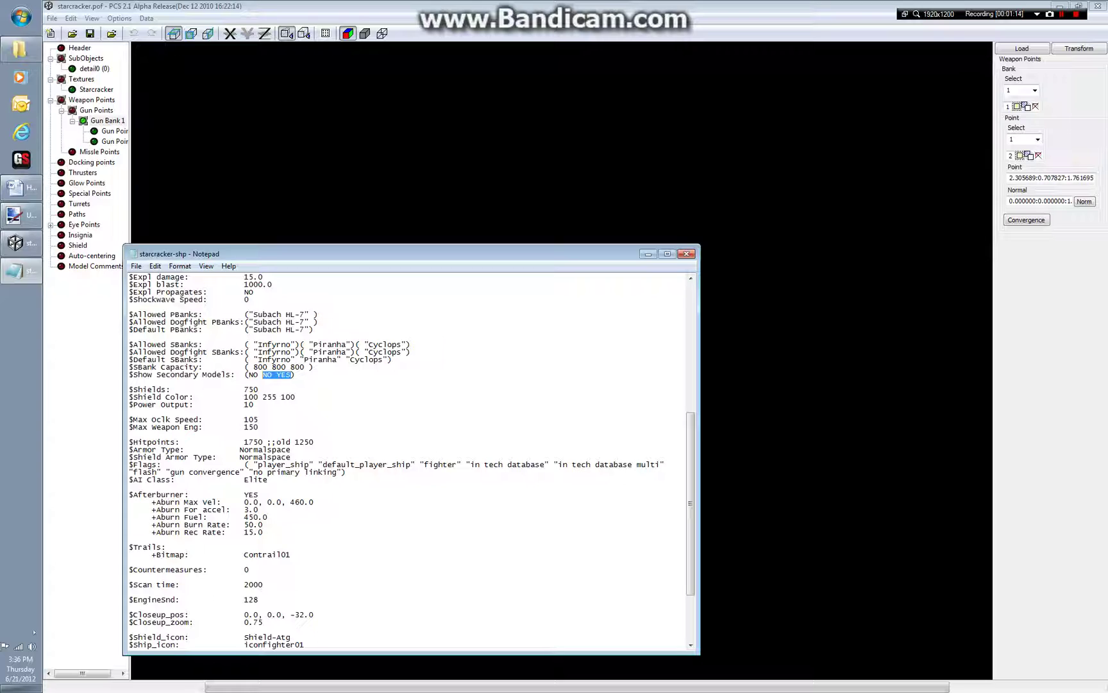
key("BackSpace")
key("BackSpace")
left_click_drag(310, 367, 272, 367)
key("BackSpace")
type(")")
- Remove "Piranha" and "Cyclops" from the default, allowed dogfight and allowed secondary banks, leaving only "Infyrno"
left_click_drag(391, 360, 299, 360)
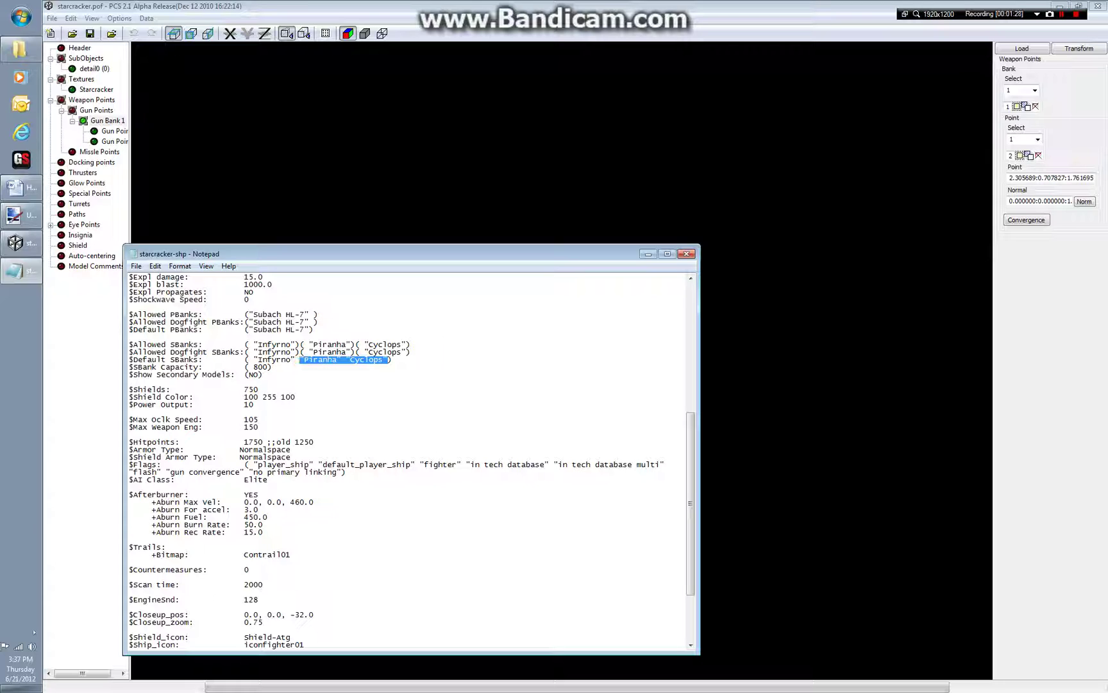
key("BackSpace")
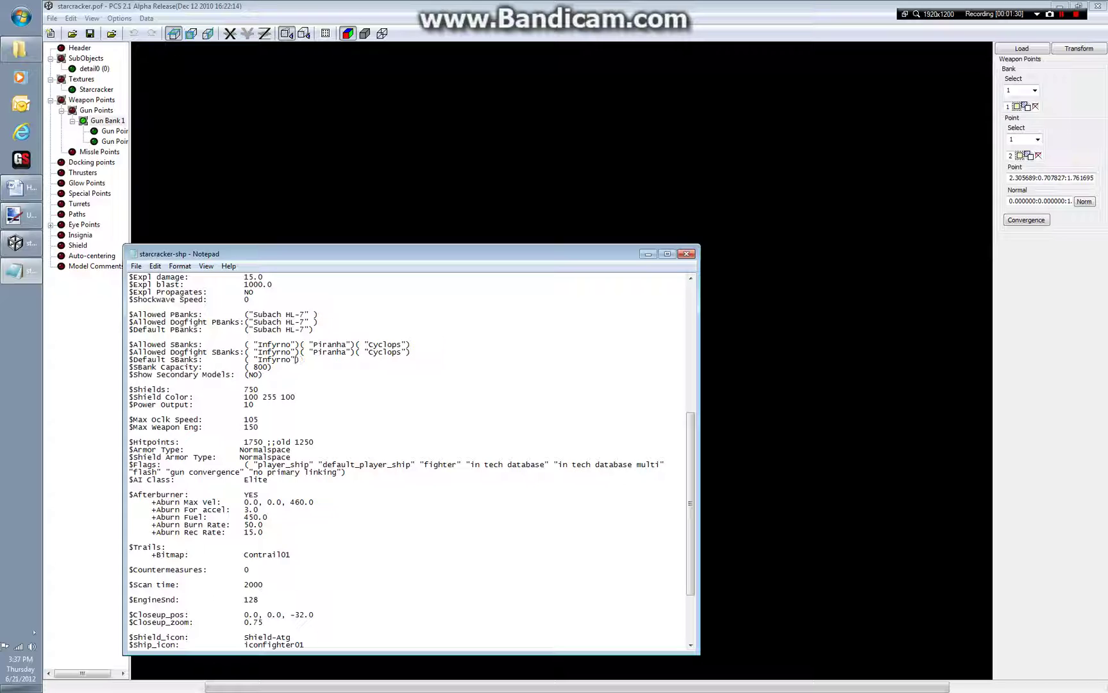
left_click_drag(412, 352, 300, 353)
key("BackSpace")
left_click_drag(408, 345, 303, 344)
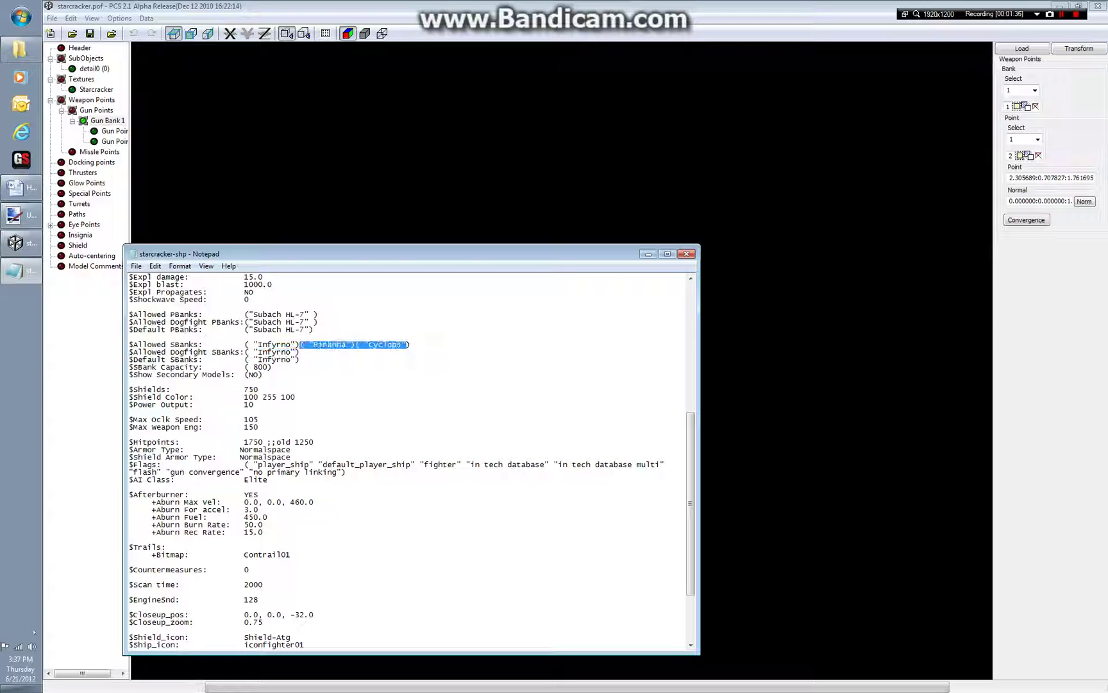
key("BackSpace")
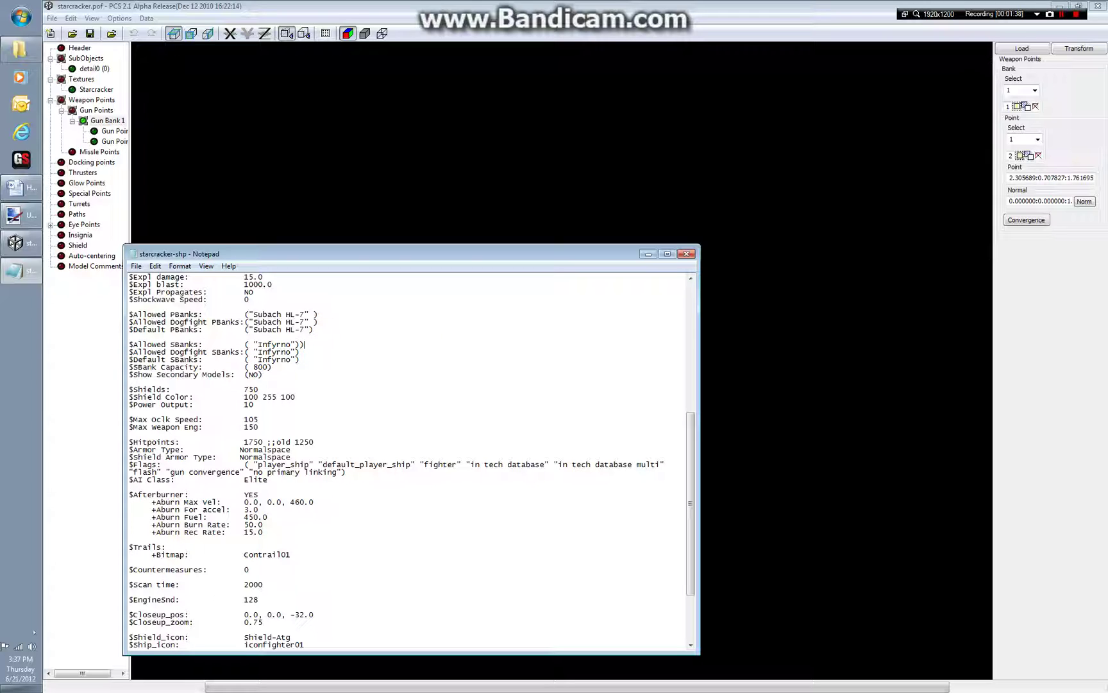
key("BackSpace")
- Switch to PCS 2.1 and add a new missile bank with one missile point to the starcracker model
key("alt")
left_click(100, 152)
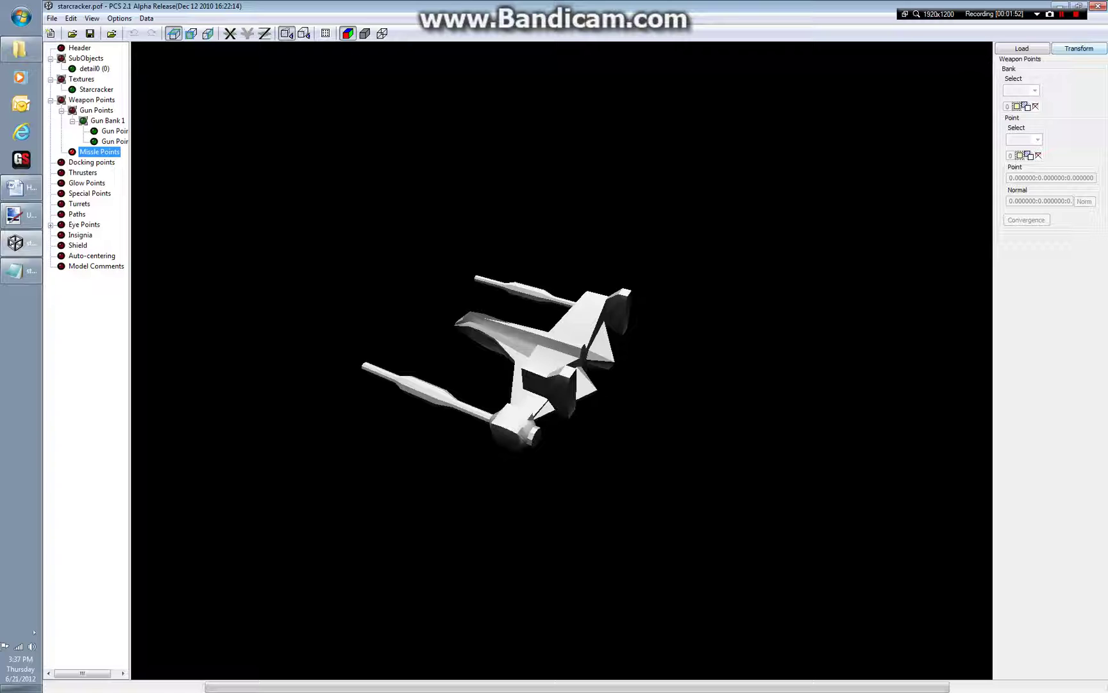
left_click_drag(513, 385, 712, 359)
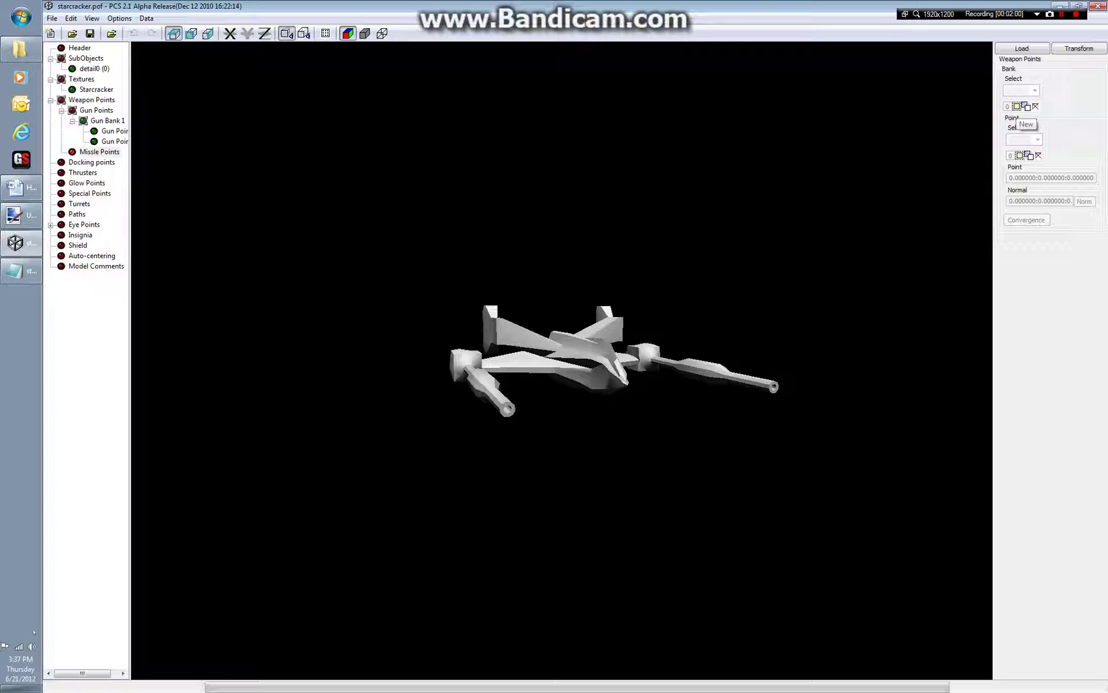
left_click(1017, 107)
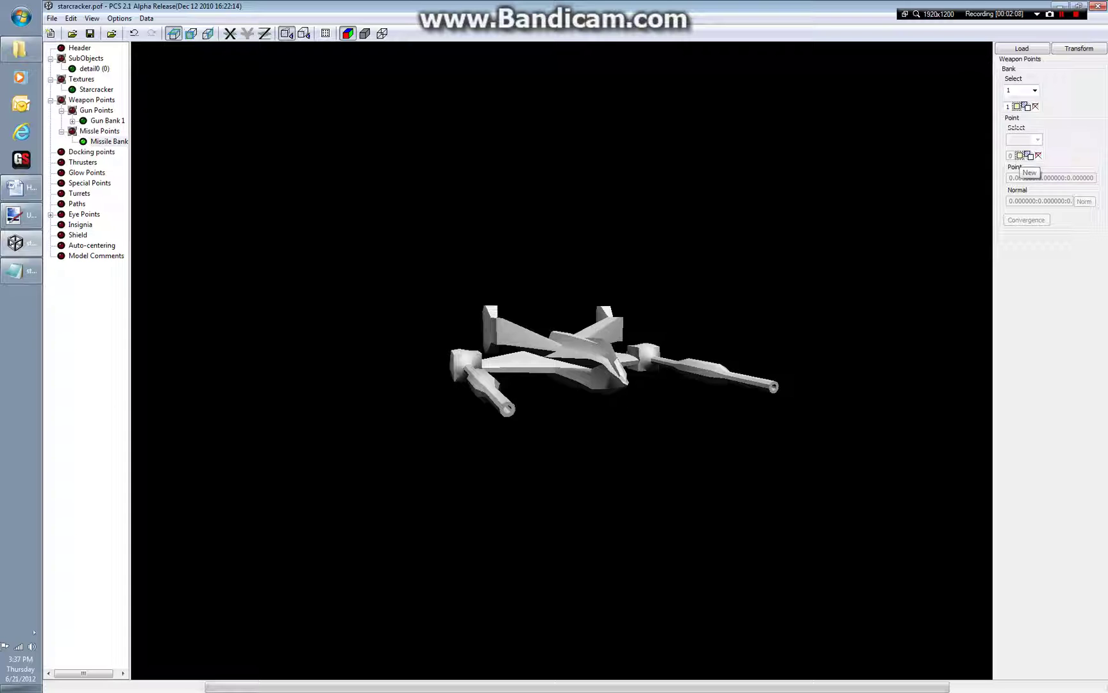
left_click(1020, 156)
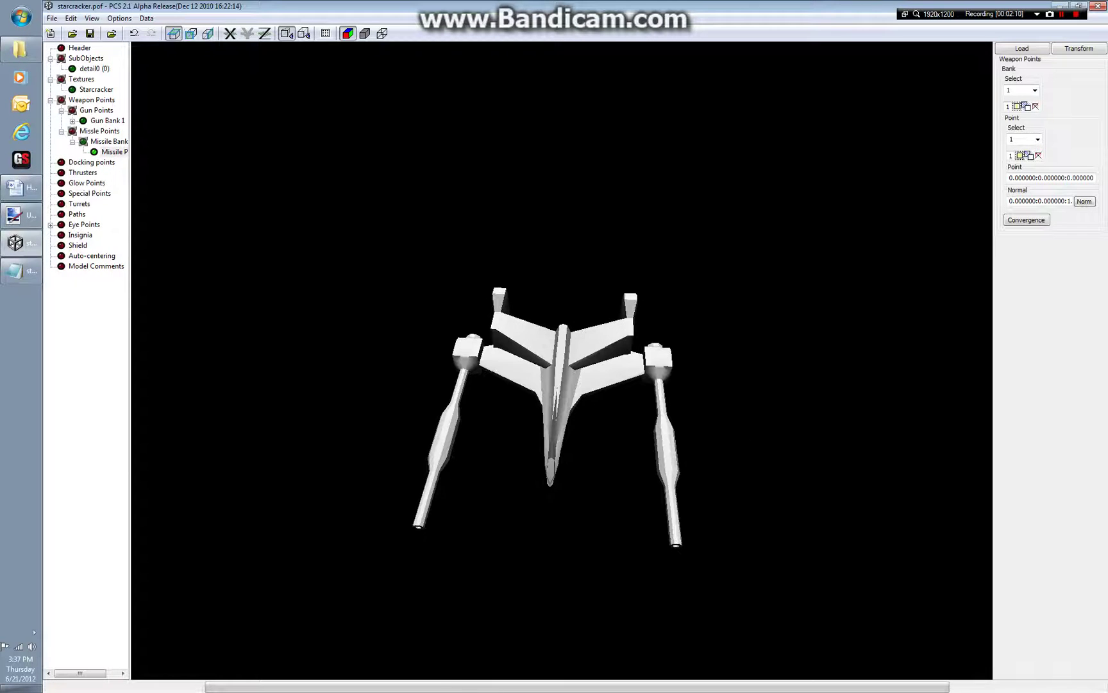
- Move the missile point onto the tip of one long barrel, at about 9.97, -0.26, 18.58
middle_click_drag(558, 423, 590, 453)
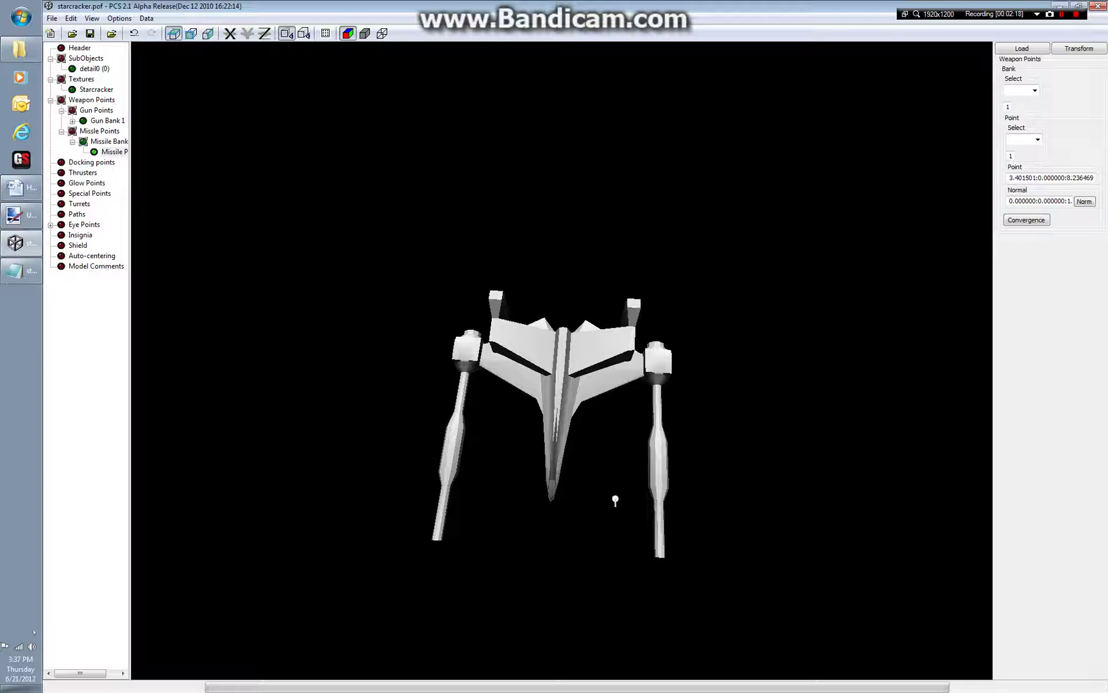
left_click(661, 562)
left_click_drag(661, 562, 660, 562)
middle_click_drag(660, 562, 616, 478)
left_click(191, 33)
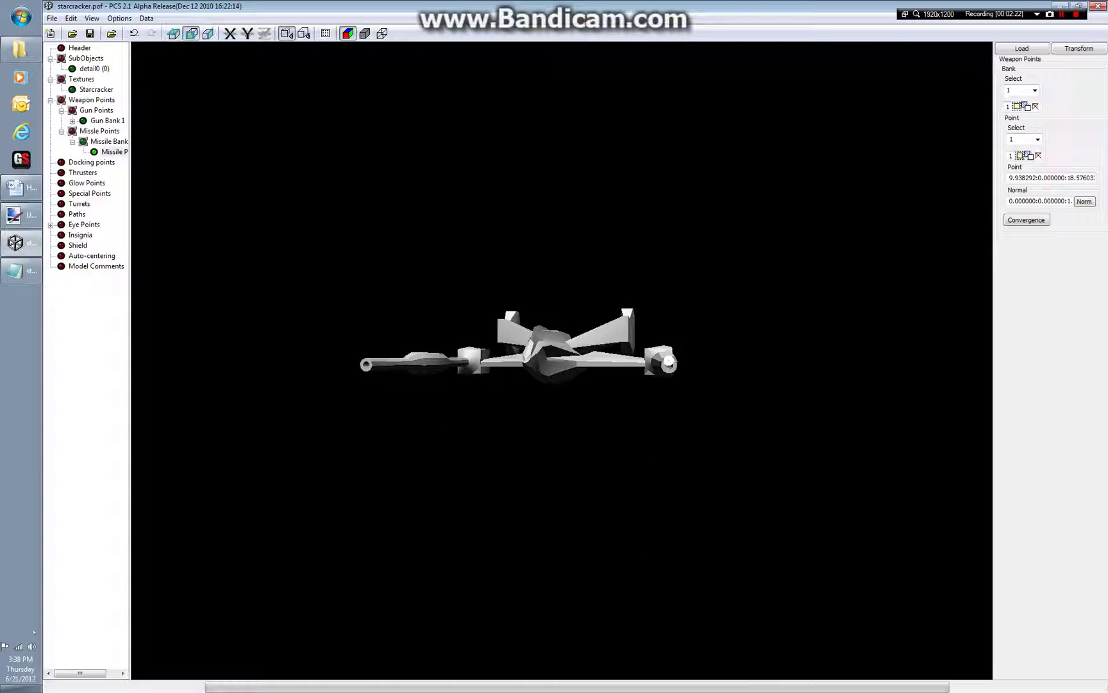
left_click_drag(669, 361, 669, 365)
left_click(174, 34)
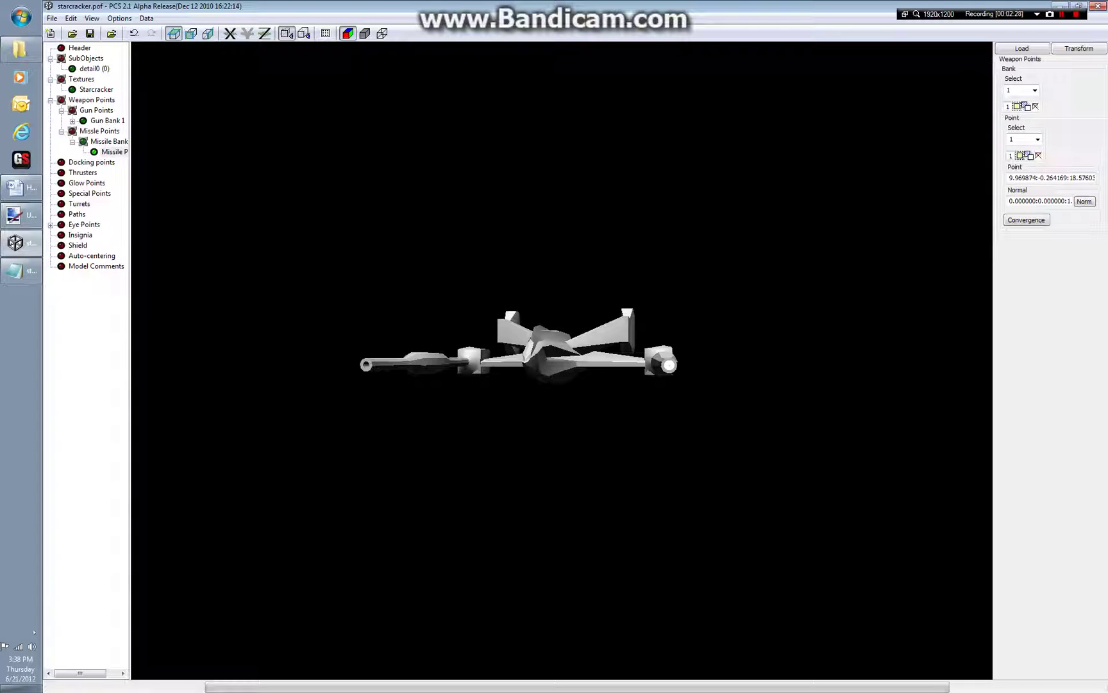
- Copy the missile point and place the copy at the opposite barrel's tip, at about -10.01, -0.26, 18.77
left_click(1029, 155)
left_click_drag(693, 360, 471, 346)
left_click_drag(507, 296, 426, 385)
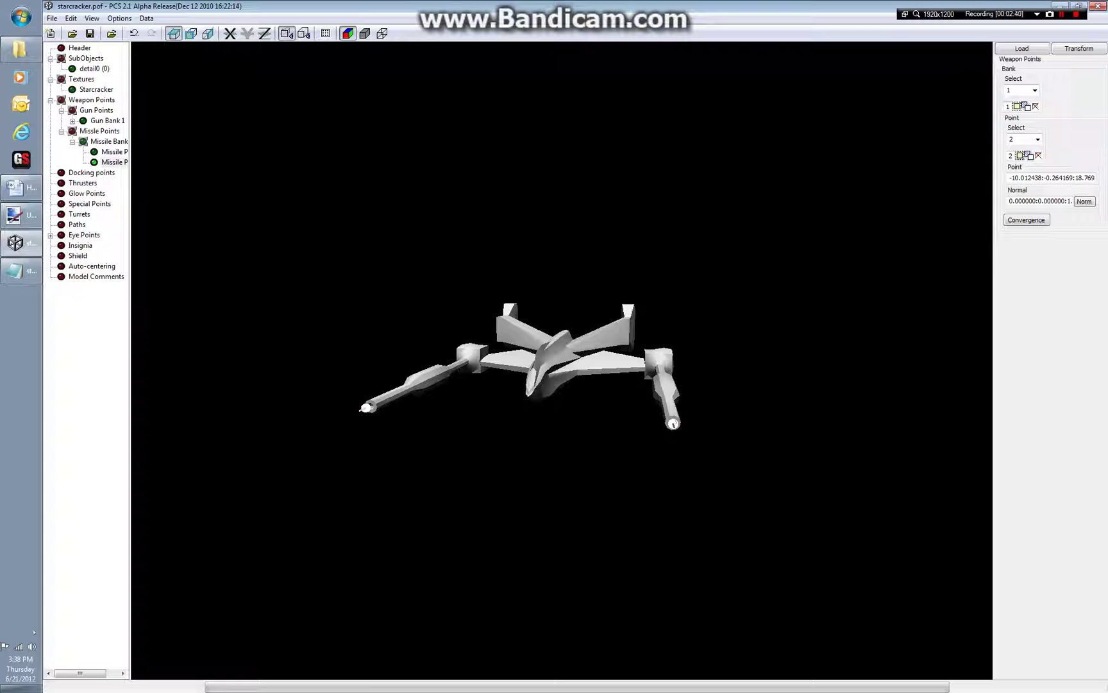
left_click_drag(449, 398, 559, 411)
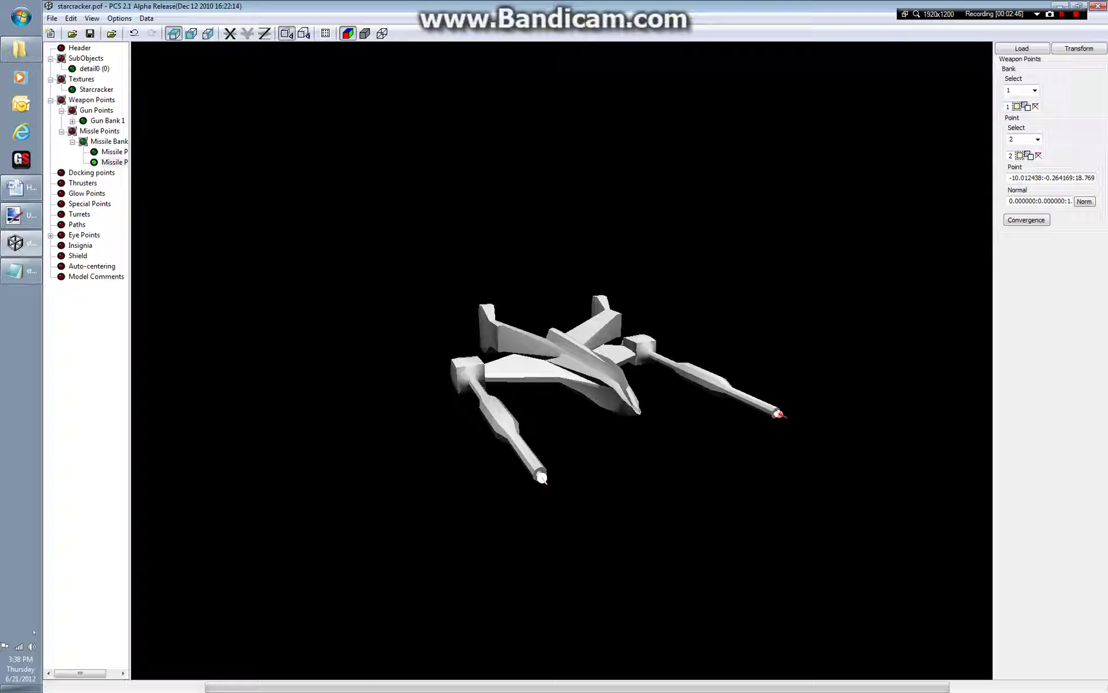
left_click_drag(552, 384, 477, 462)
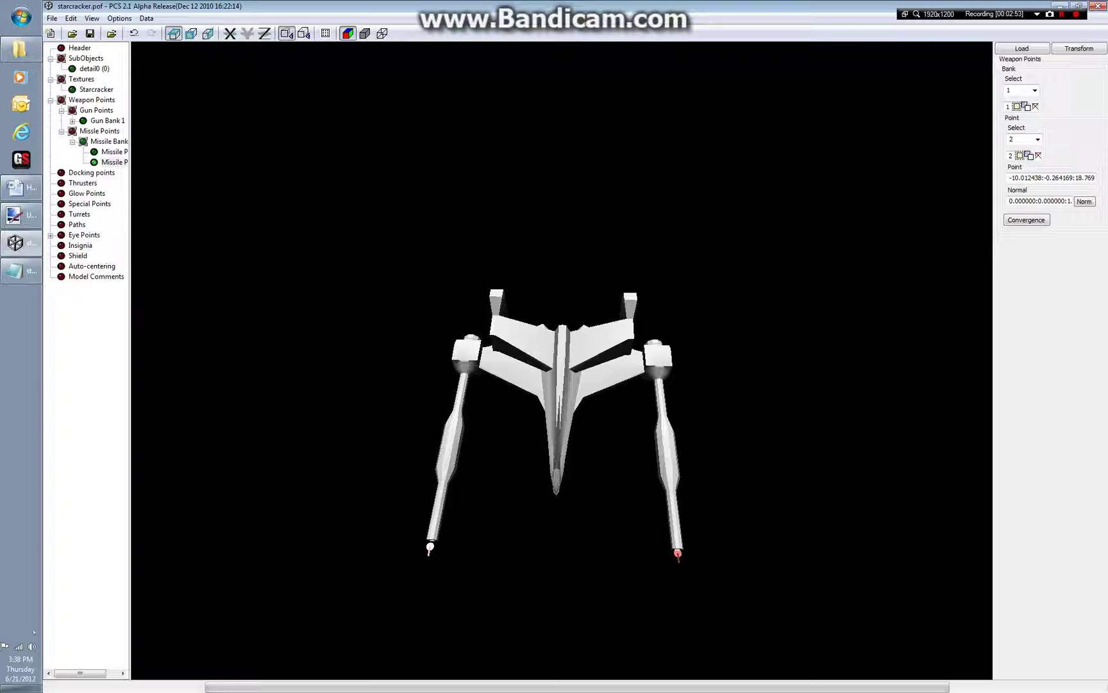
- Duplicate the missile bank, moving its second point to about -5.09, -0.26, 3.26 on one wing and a copy to about 4.87, -0.26, 3.14 on the other
left_click(1027, 107)
left_click_drag(430, 547, 512, 387, "ctrl")
left_click_drag(512, 388, 635, 377)
left_click(1031, 156)
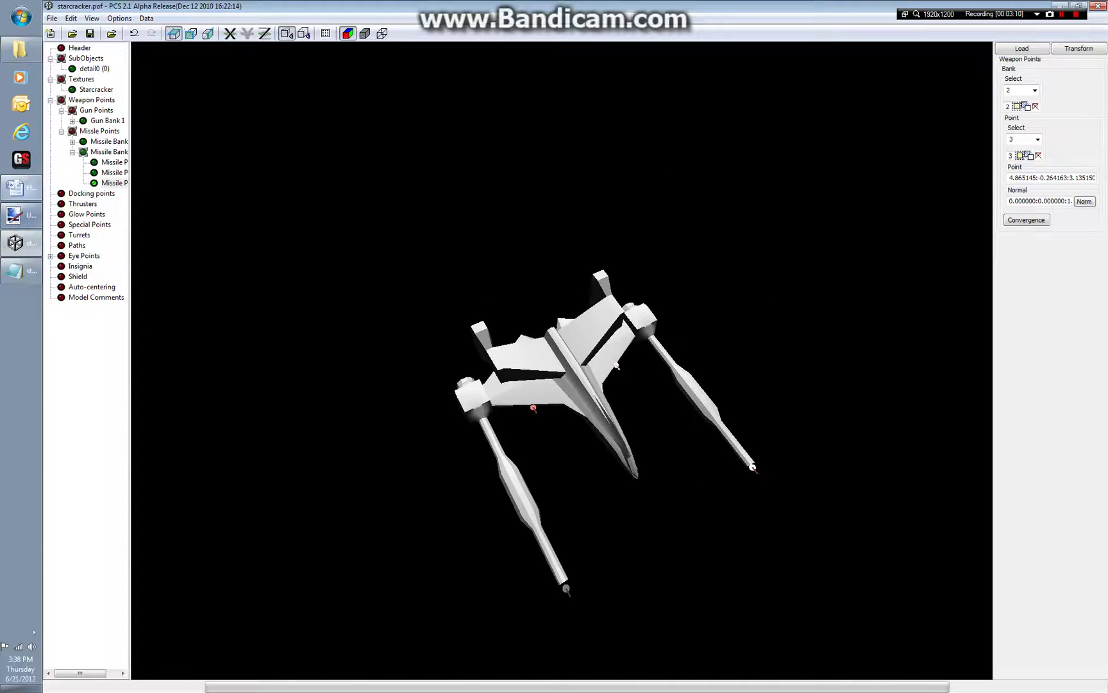
- Switch to the starcracker-shp table in Notepad and review its secondary bank entries against the model's missile banks
left_click(21, 187)
left_click(21, 187)
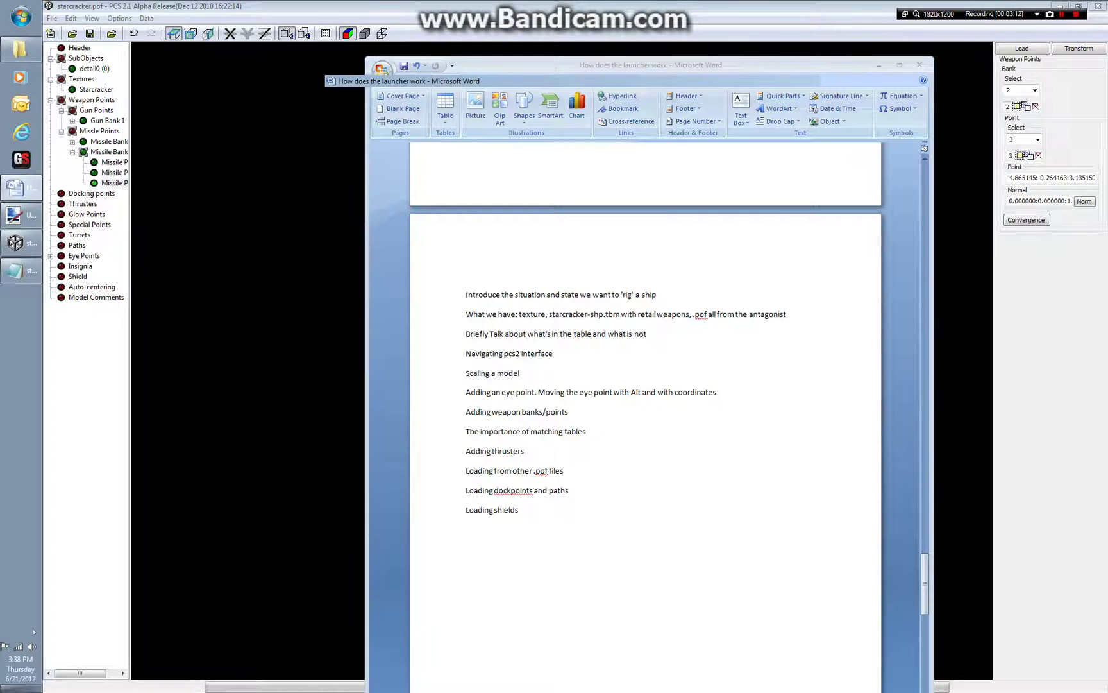
left_click(21, 270)
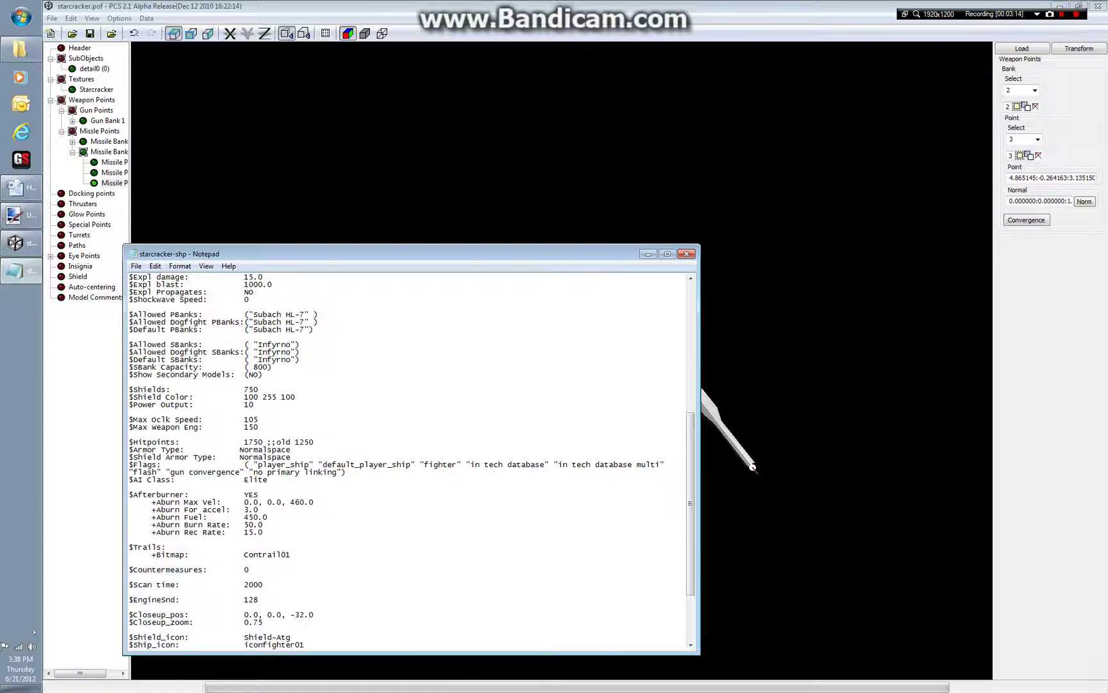
left_click_drag(263, 375, 129, 344)
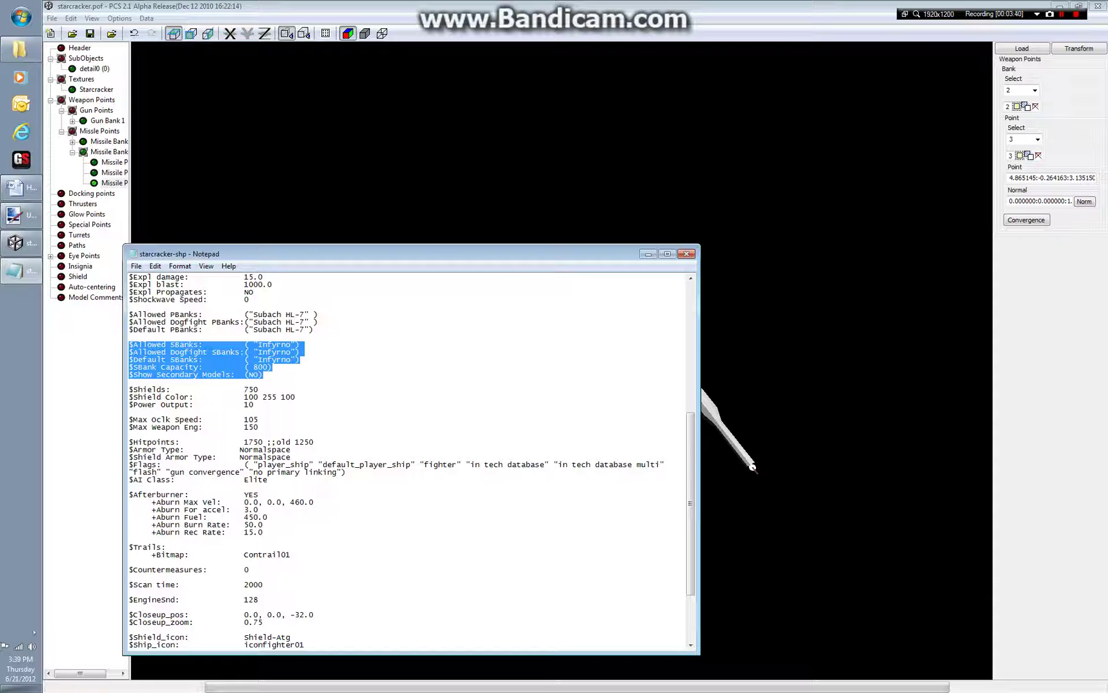
key("alt+Tab")
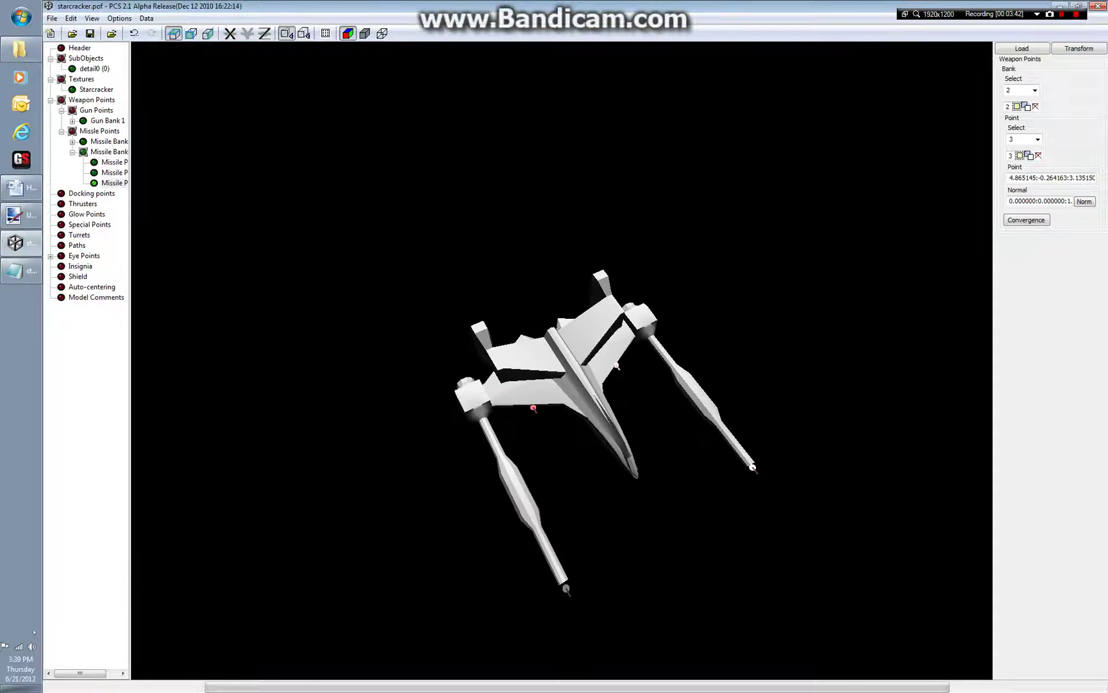
- Inspect the first two missile points of the second missile bank on the ship model
left_click_drag(565, 410, 539, 307)
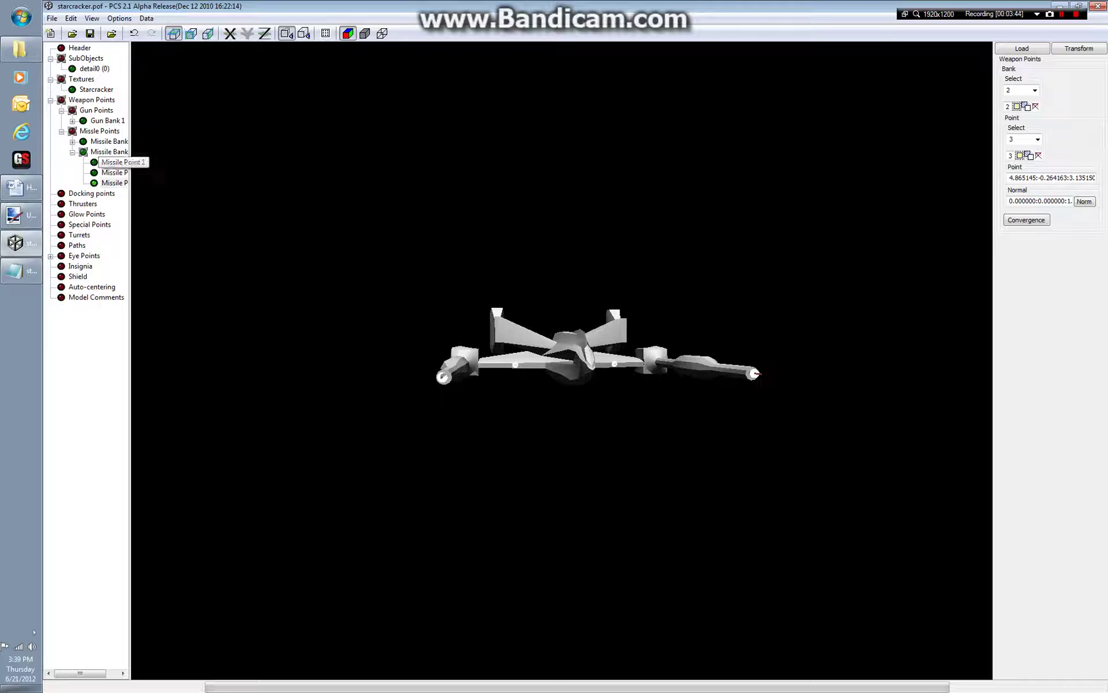
left_click(114, 163)
left_click(115, 172)
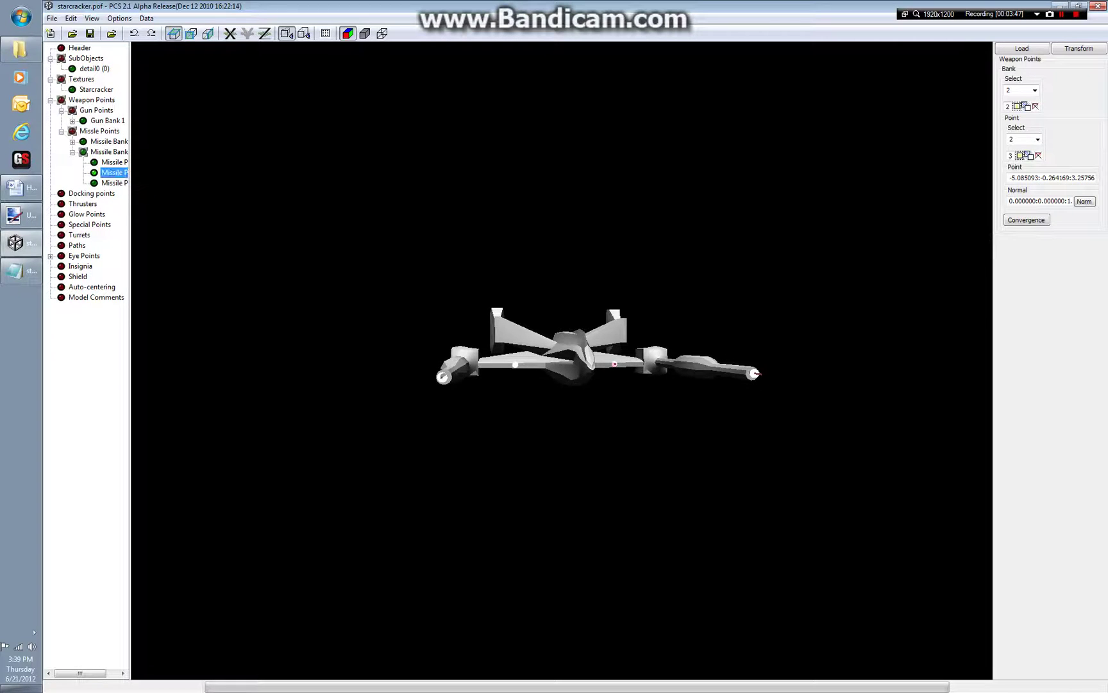
left_click_drag(308, 269, 276, 360)
- Collapse the weapon points branches in the model tree and select the Thrusters section
left_click(72, 152)
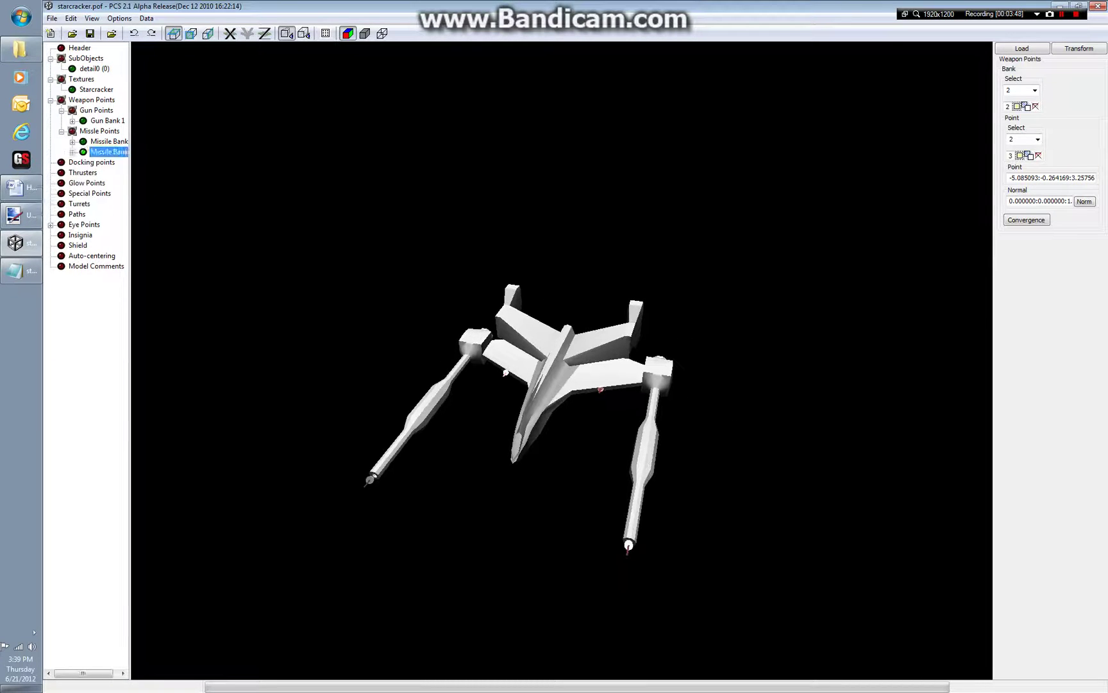
left_click(62, 110)
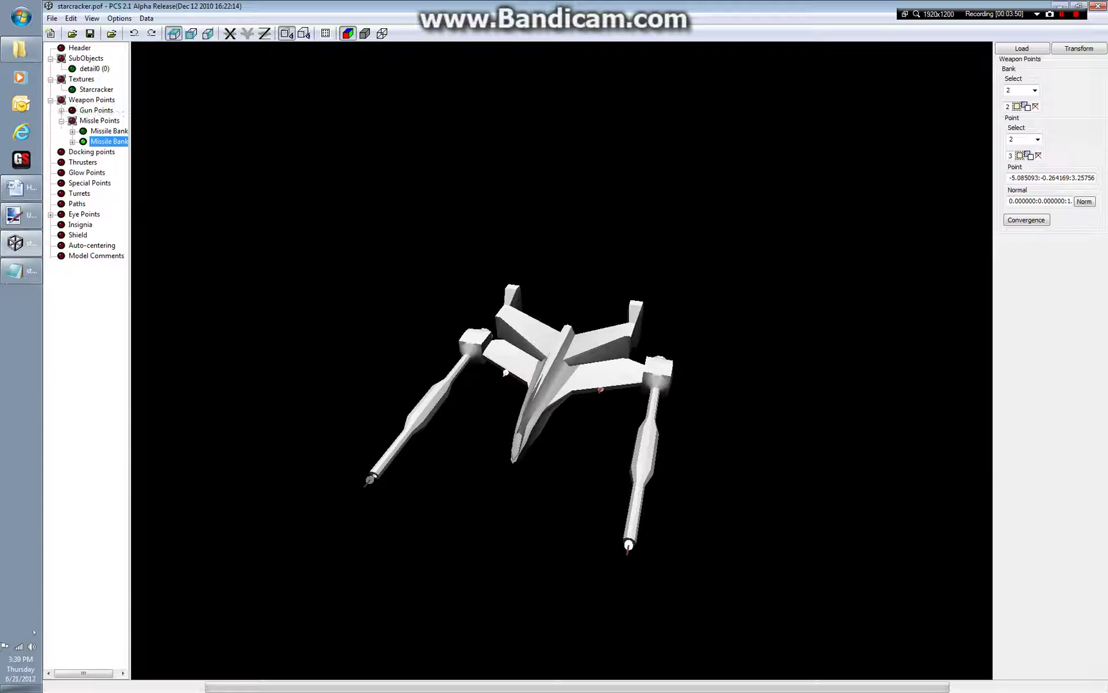
left_click(62, 121)
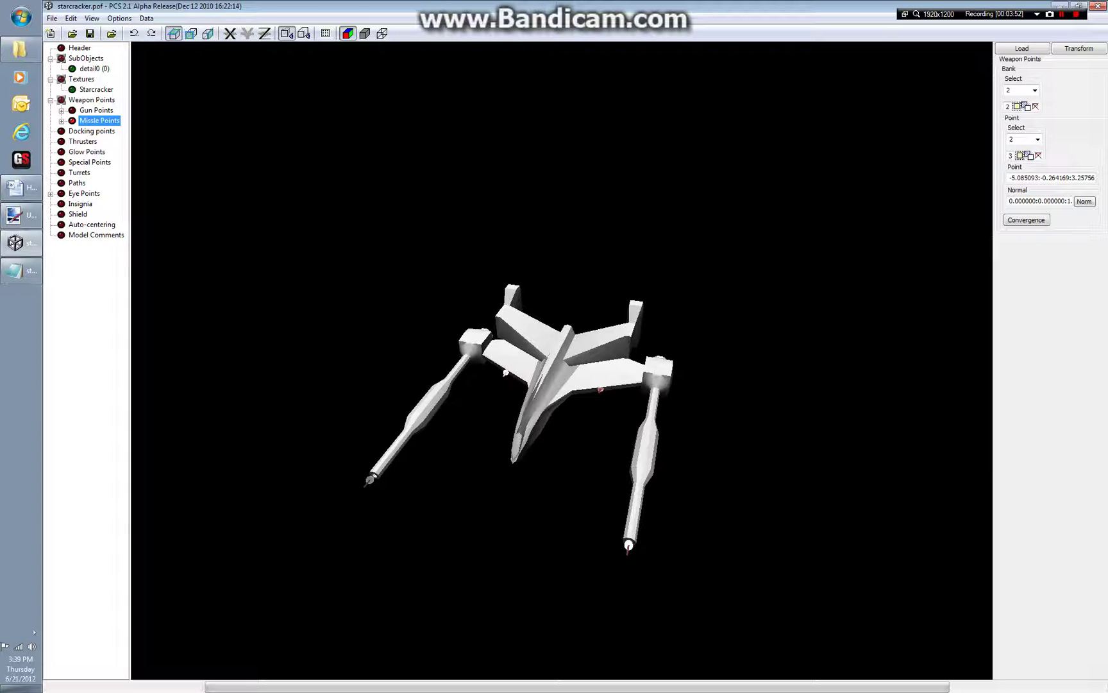
left_click(50, 100)
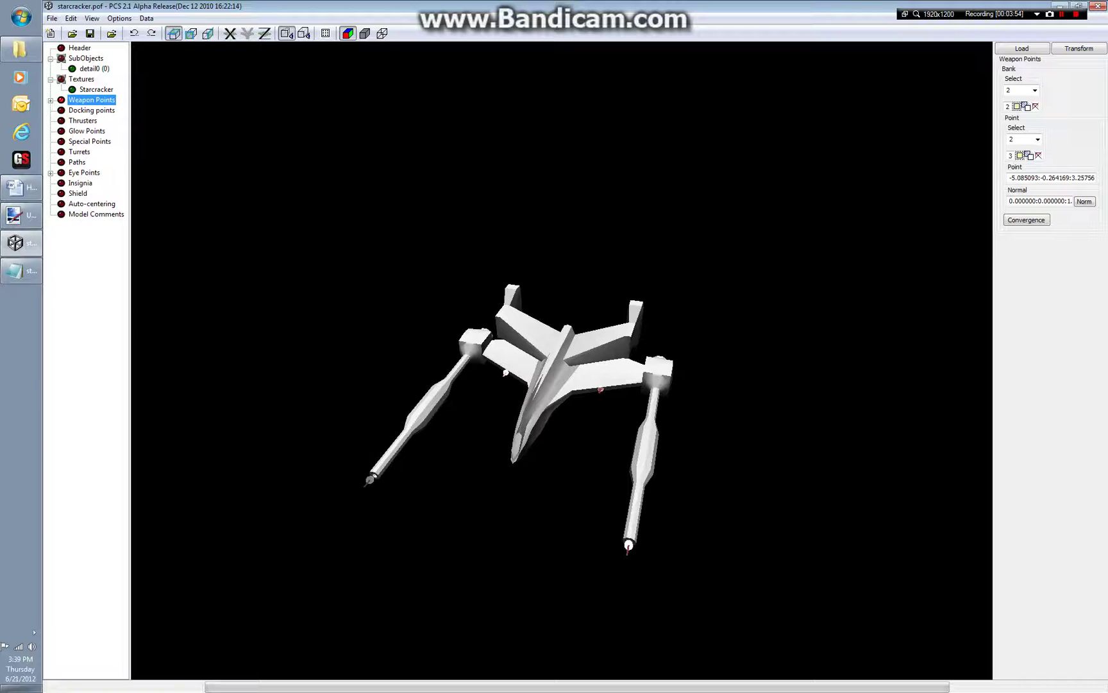
left_click(83, 121)
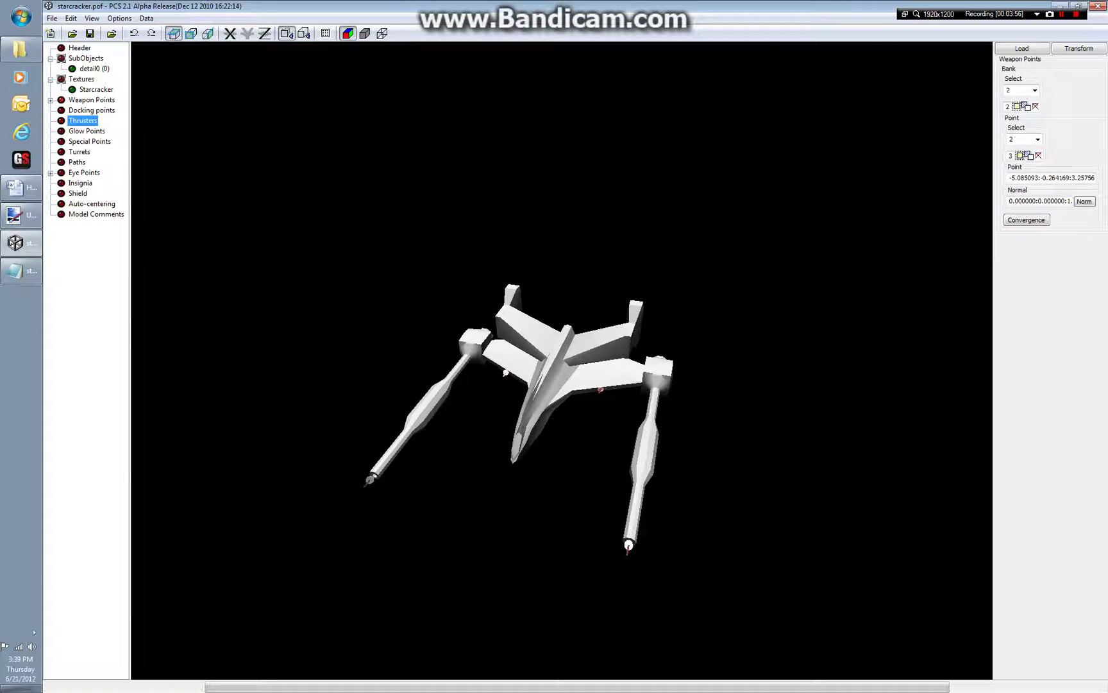
- Add a thruster with one glow point and move that point to about -0.06, 0, -9.16 behind the ship
left_click_drag(488, 359, 626, 359)
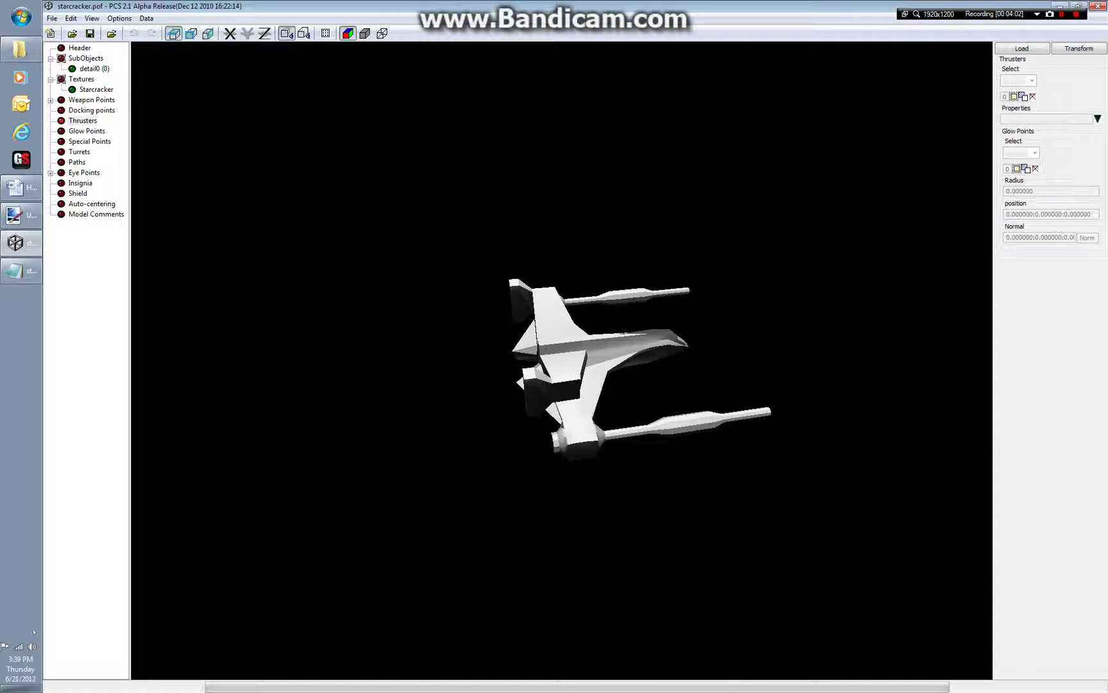
left_click(83, 121)
left_click(1015, 97)
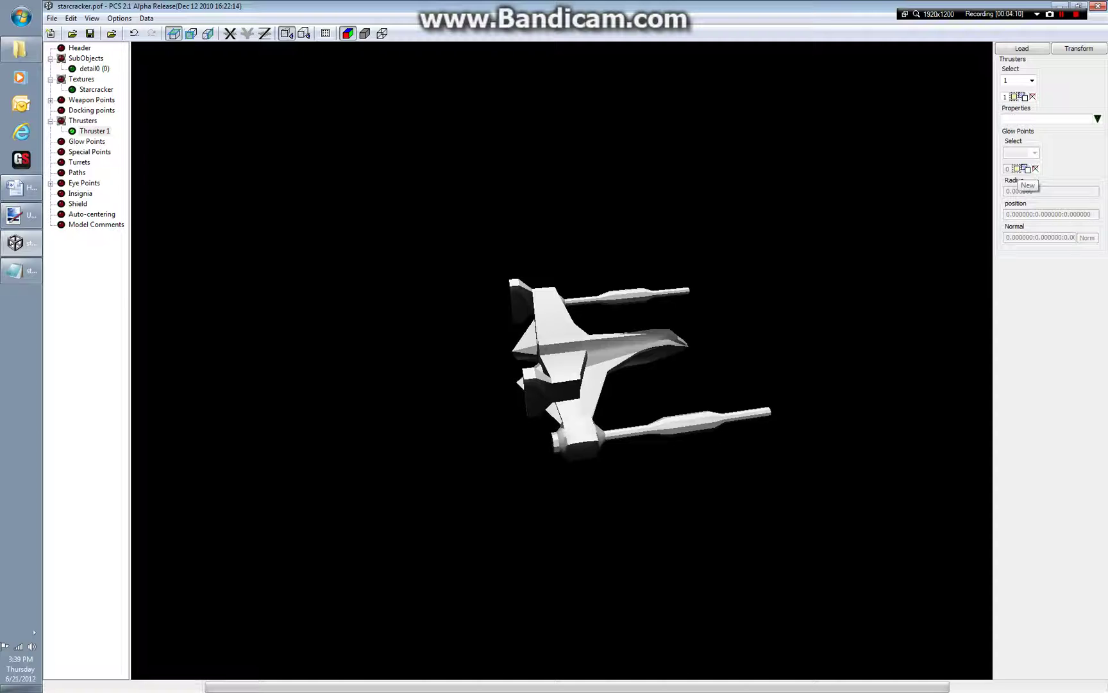
left_click(1019, 169)
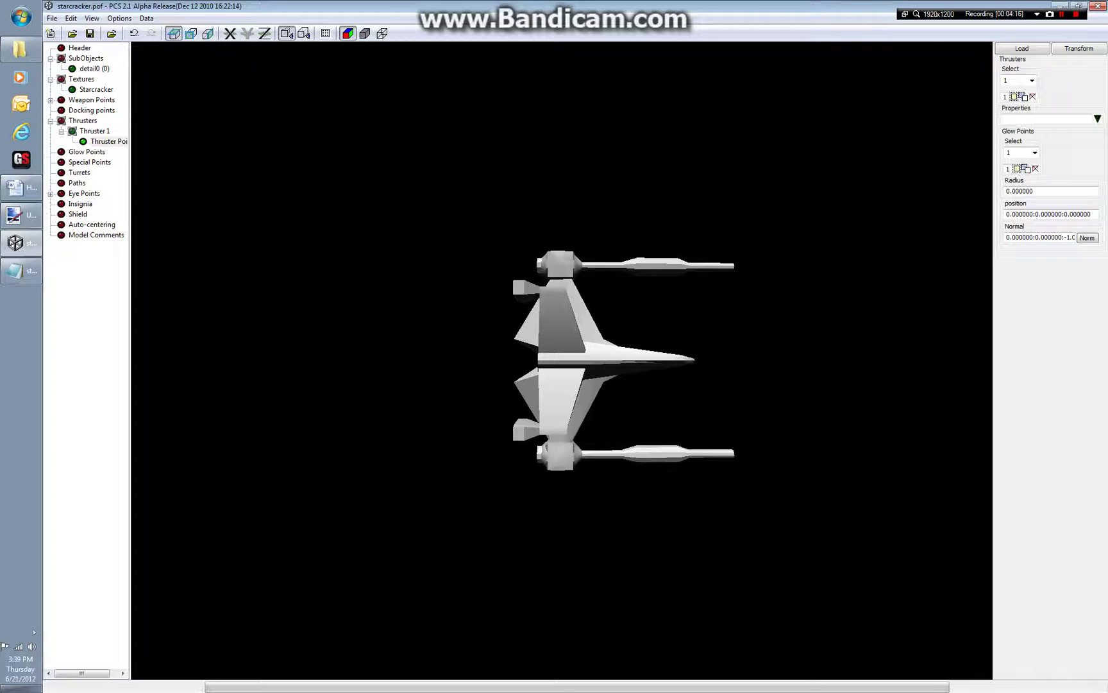
left_click_drag(562, 361, 519, 360, "ctrl")
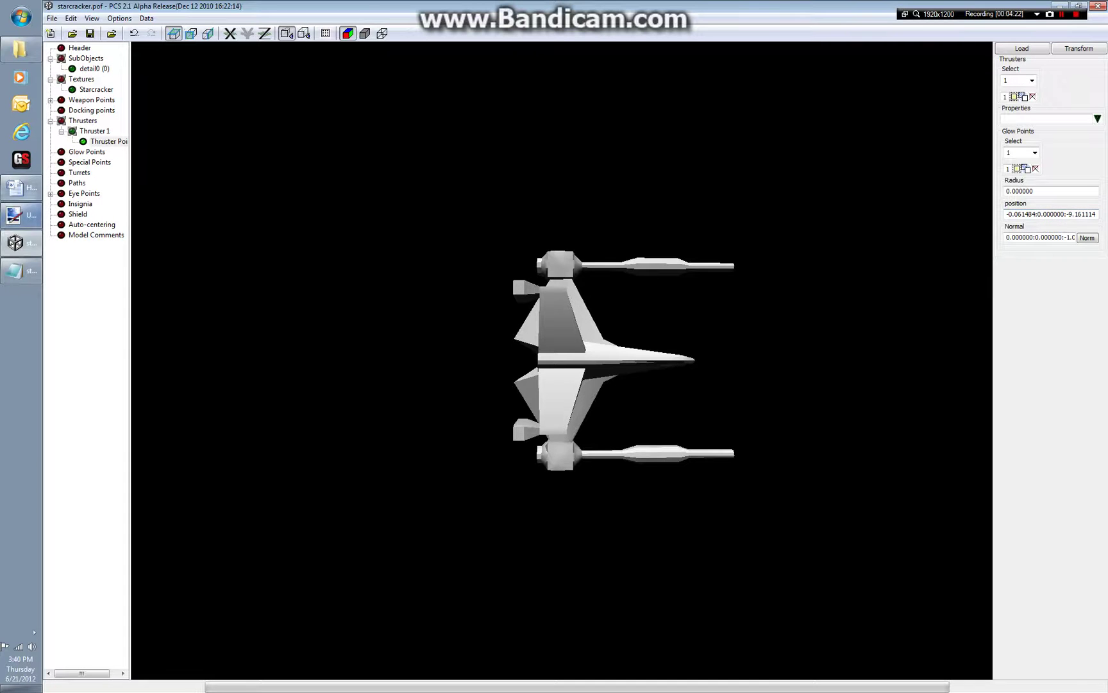
- Switch to Paint.NET, mark the Normal and Convergence area with red circles and an arrow, and return to PCS
left_click(21, 215)
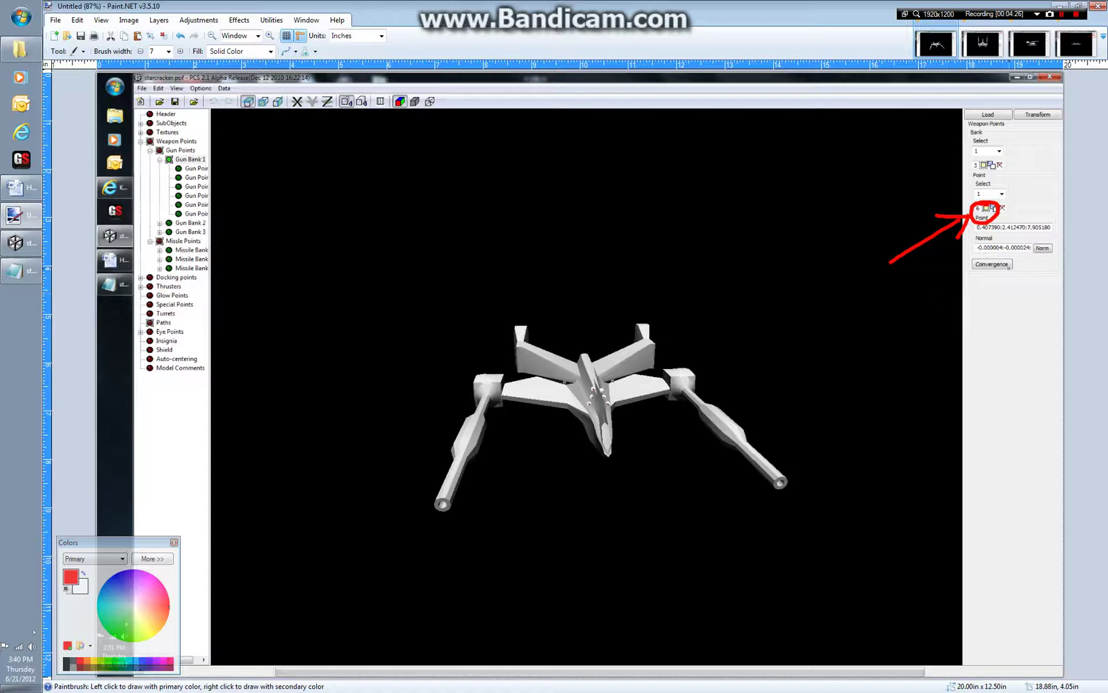
mouse_move(1019, 270)
left_mouse_down()
mouse_move(963, 256)
mouse_move(1000, 283)
mouse_move(956, 270)
mouse_move(992, 254)
mouse_move(943, 321)
left_mouse_up()
mouse_move(954, 273)
left_mouse_down()
mouse_move(876, 287)
mouse_move(832, 356)
left_mouse_up()
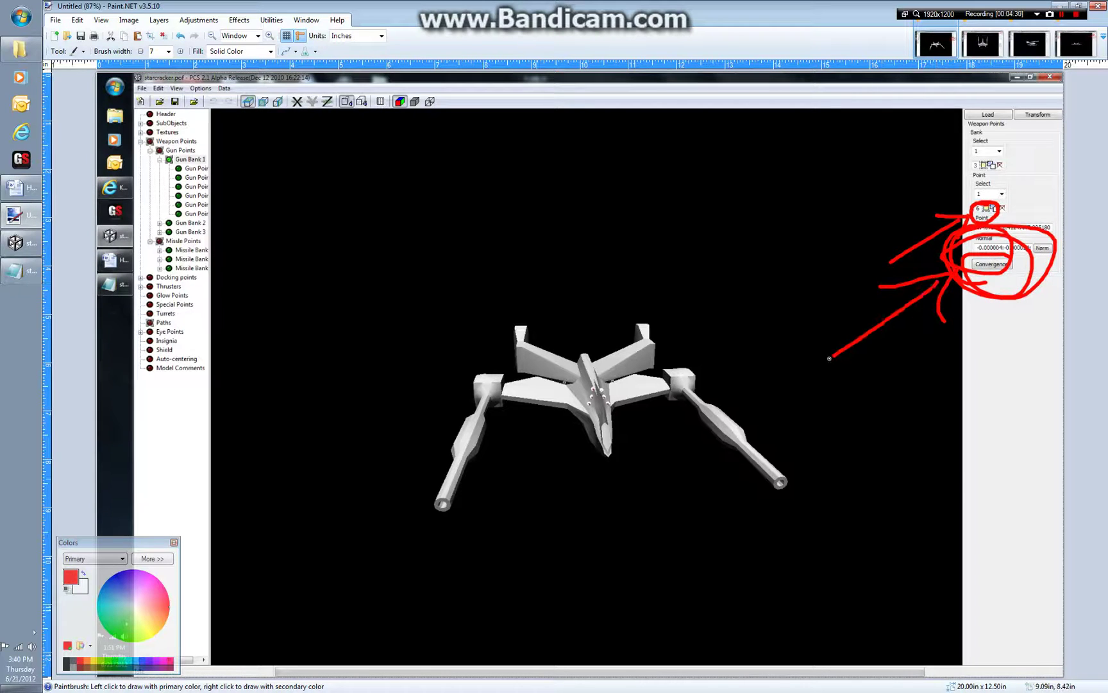
left_click(22, 244)
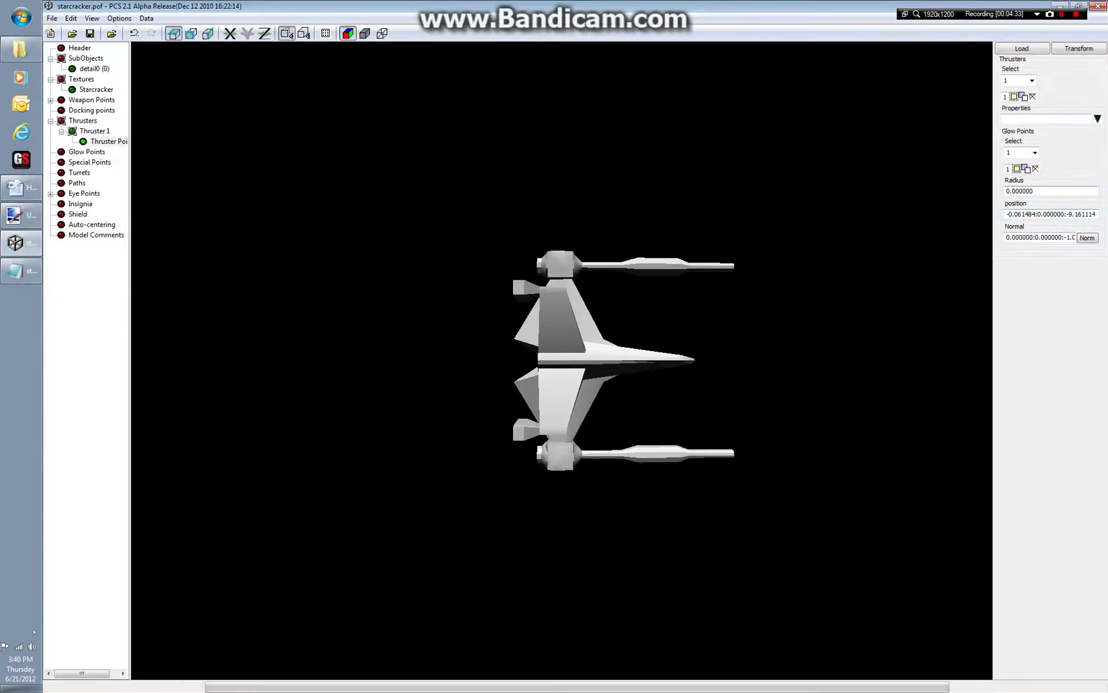
- Try a radius of 20 for the thruster glow point and compare its size with the ship from several angles
double_click(1033, 191)
left_click(1011, 191)
type("20")
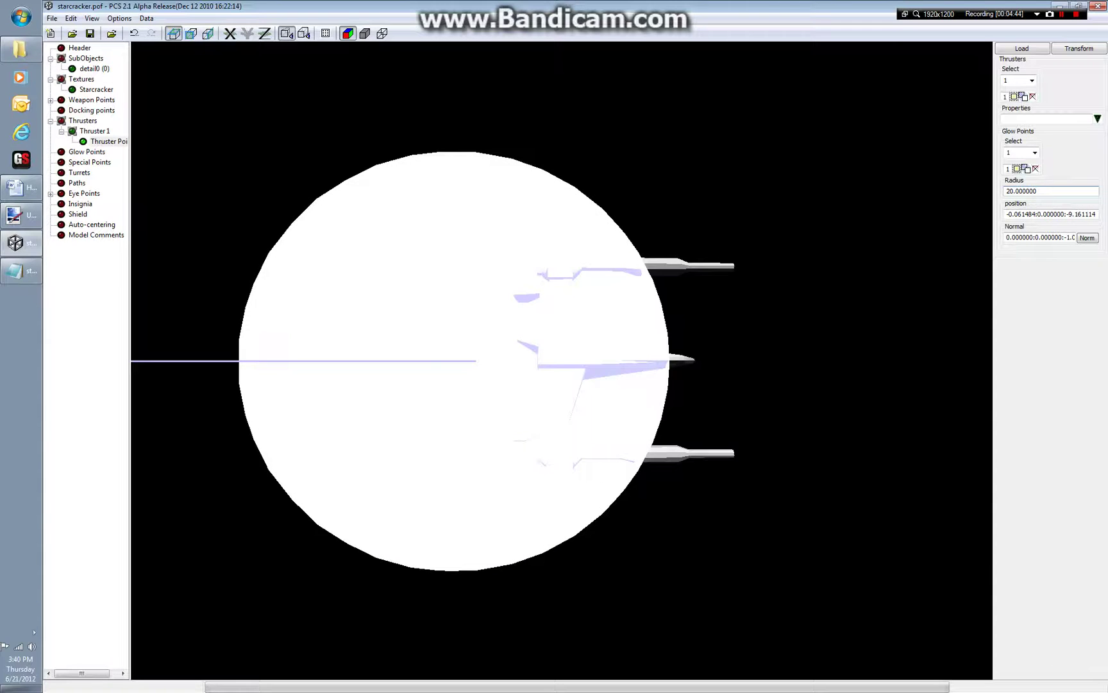
key("shift+Left")
key("shift+Left")
mouse_move(561, 361)
left_mouse_down()
mouse_move(551, 449)
mouse_move(562, 353)
left_mouse_up()
scroll(588, 363, "down", 10)
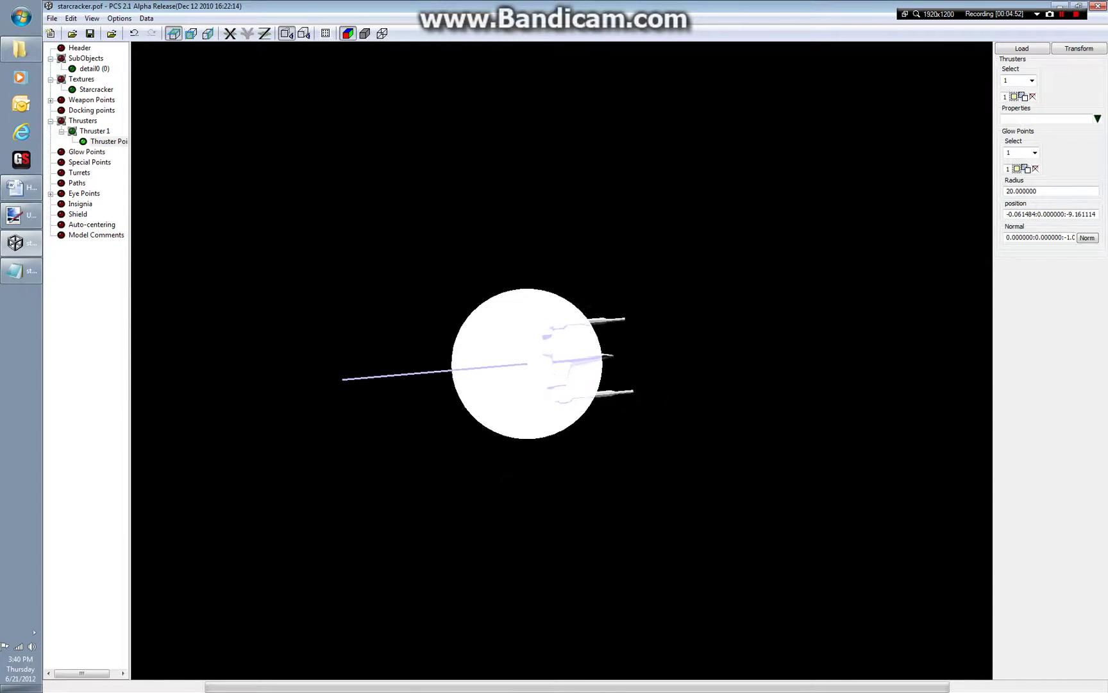
scroll(542, 359, "up", 6)
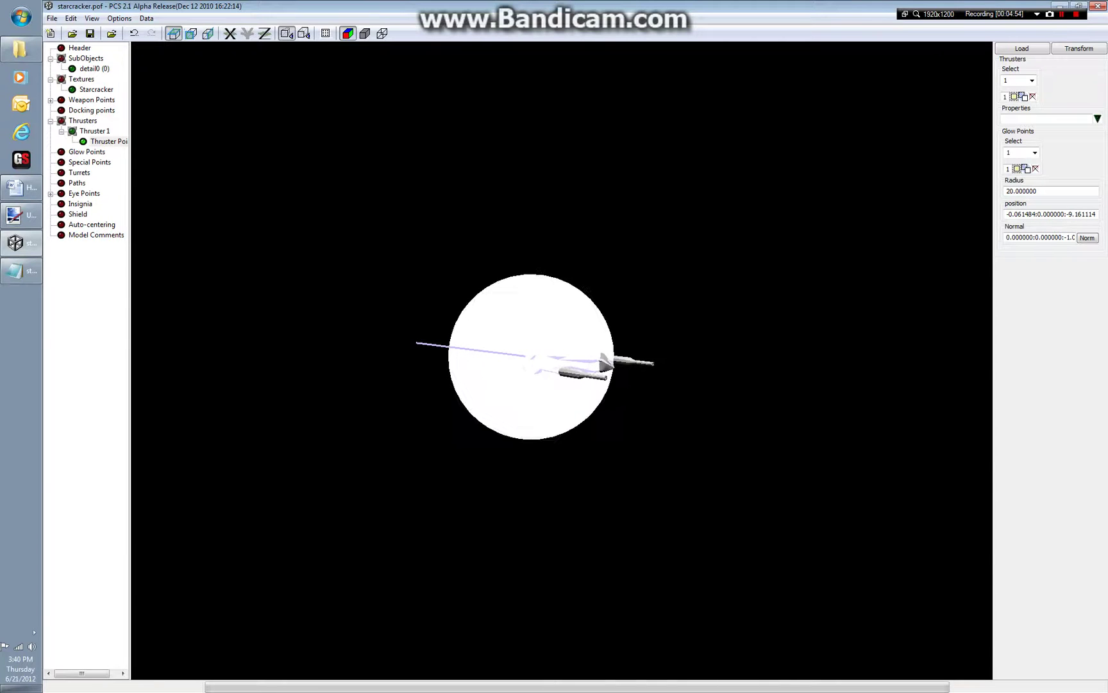
left_click_drag(542, 359, 543, 356)
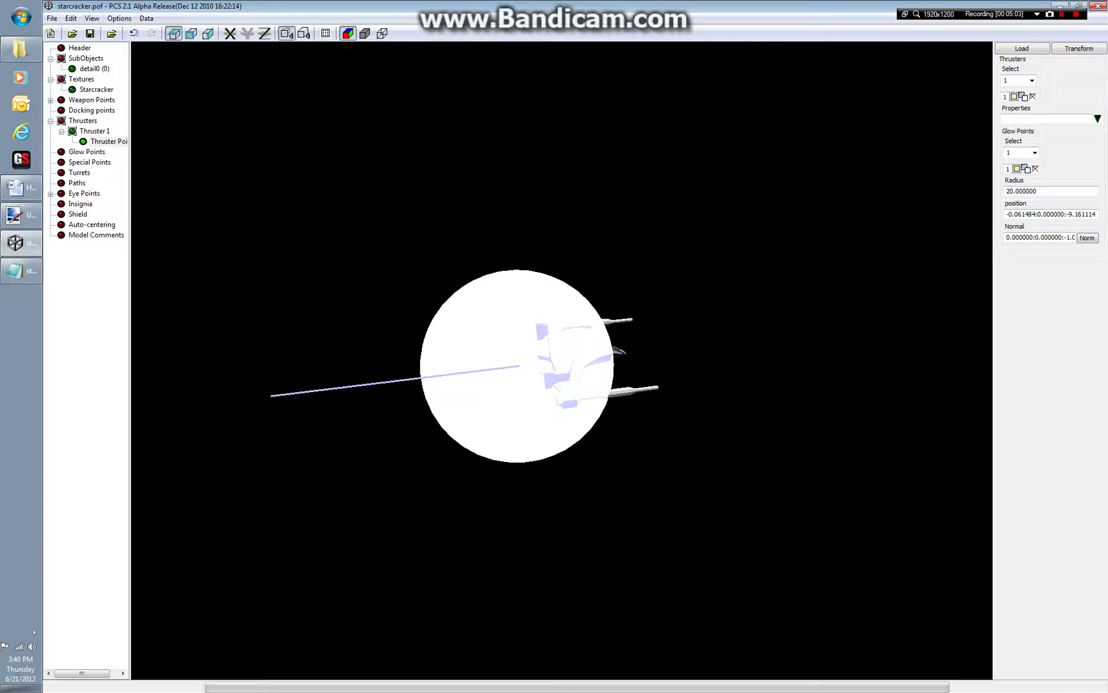
left_click_drag(542, 356, 564, 317)
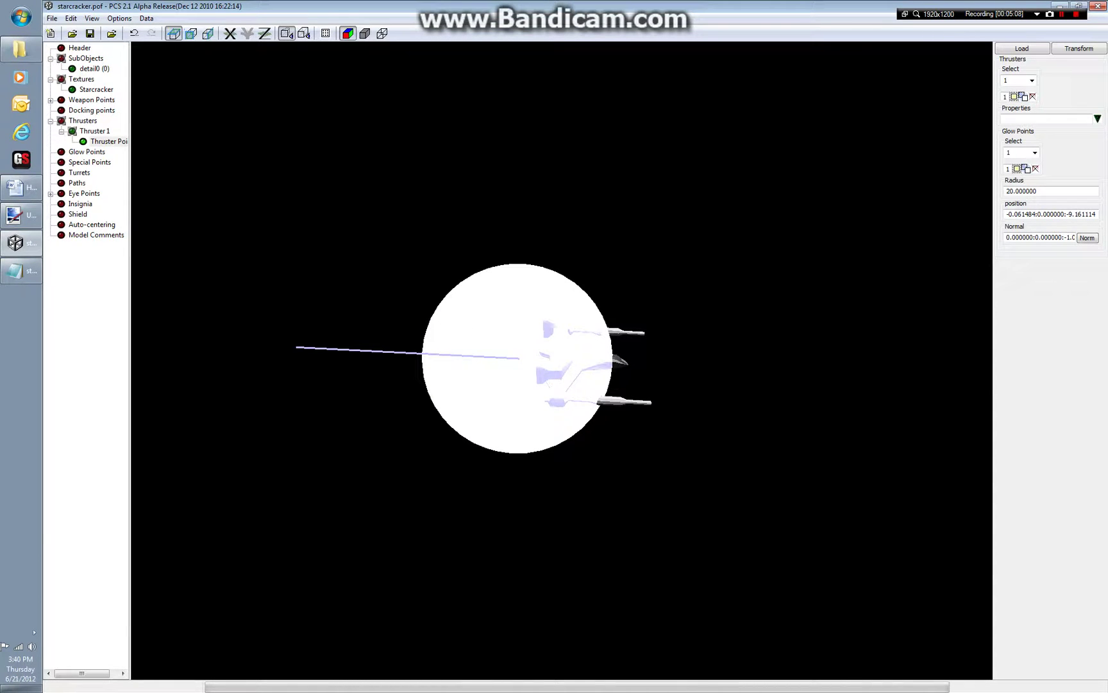
- Try a radius of 3 for the thruster glow point and settle on 2
left_click_drag(1006, 191, 1015, 191)
type("3")
left_click_drag(551, 346, 603, 388)
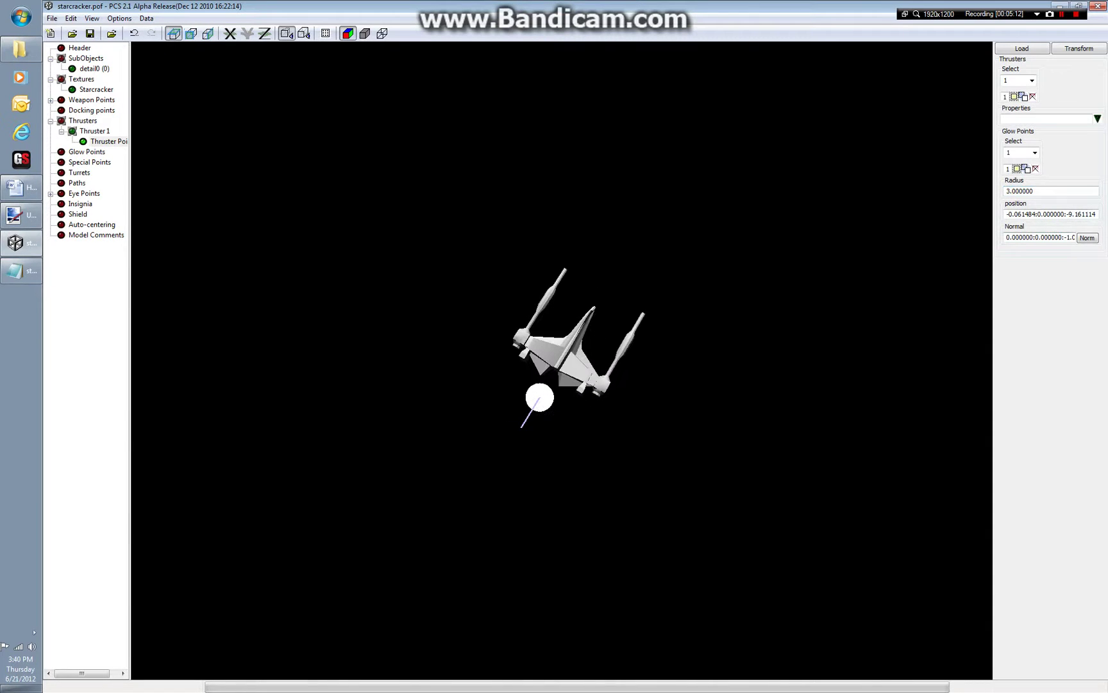
key("BackSpace")
type("2")
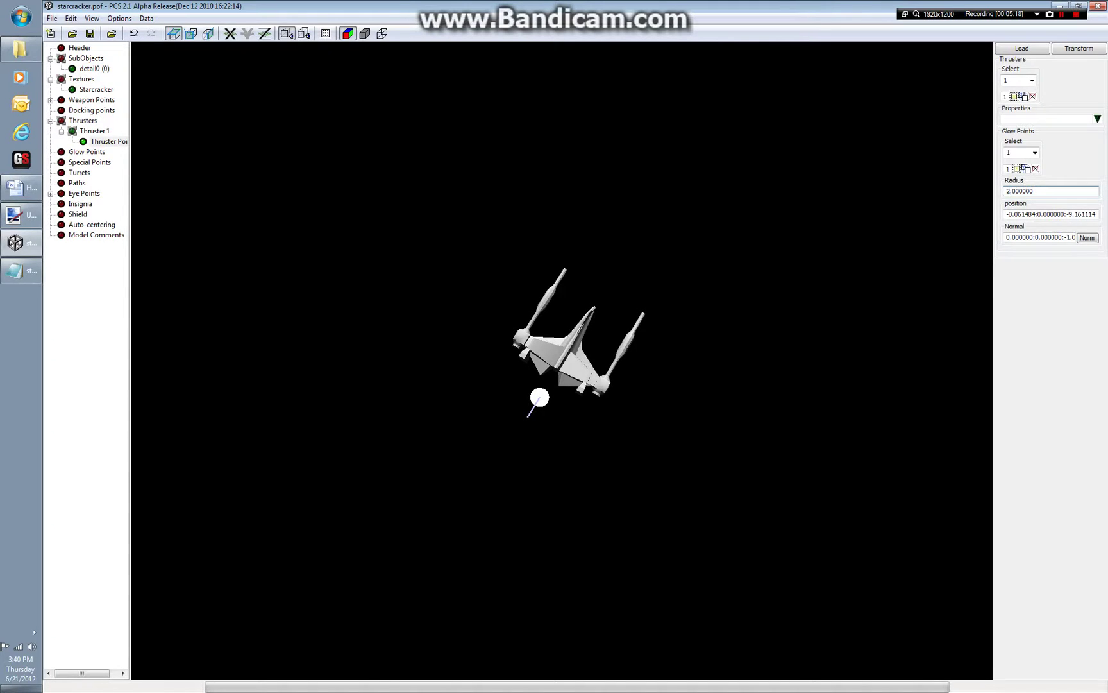
- Move the glow point to about 0.09, 0, -4.65 at the ship's rear and its duplicate to about -6.87, 3.50, -4.65 on a tail fin
left_click_drag(539, 397, 553, 359, "ctrl")
left_click(1026, 169)
left_click(191, 33)
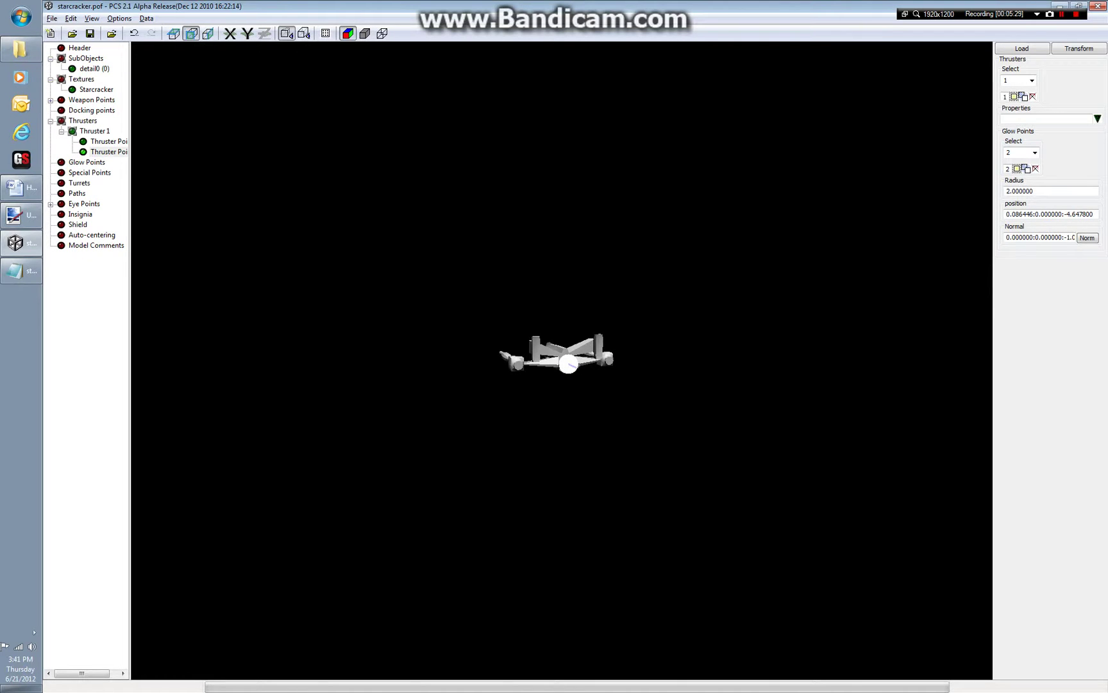
left_click_drag(568, 363, 595, 347, "ctrl")
- Duplicate the tail-fin glow point twice to make four glow points in the thruster
left_click(1027, 169)
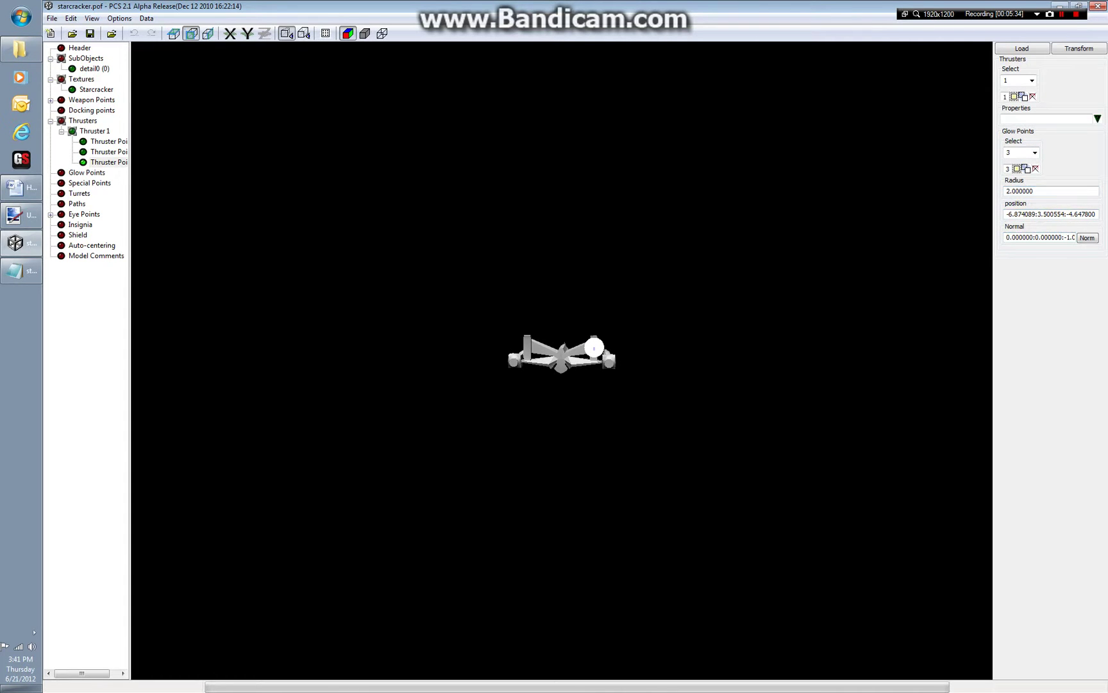
left_click(1027, 170)
mouse_move(641, 349)
left_mouse_down()
mouse_move(642, 411)
mouse_move(637, 356)
left_mouse_up()
key("alt")
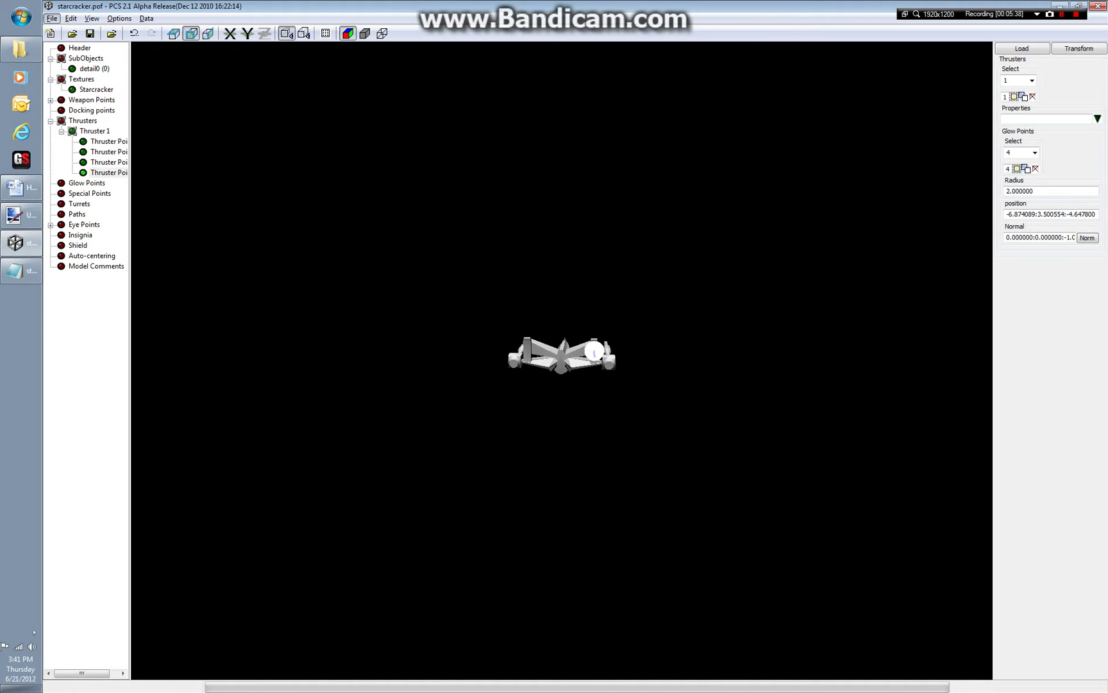
- Move the second glow point to about 7.02, 2.82, -4.65 at the opposite tail fin, and reposition the first one near the other fin
left_click(108, 142)
left_click(107, 152)
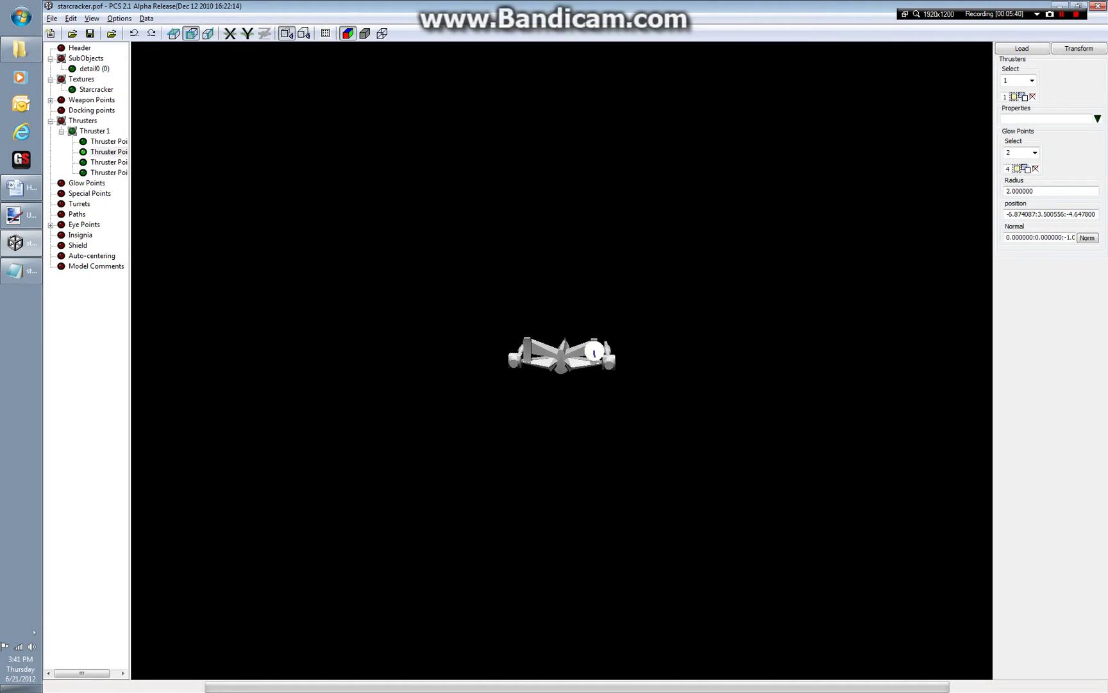
left_click_drag(594, 350, 534, 353, "alt")
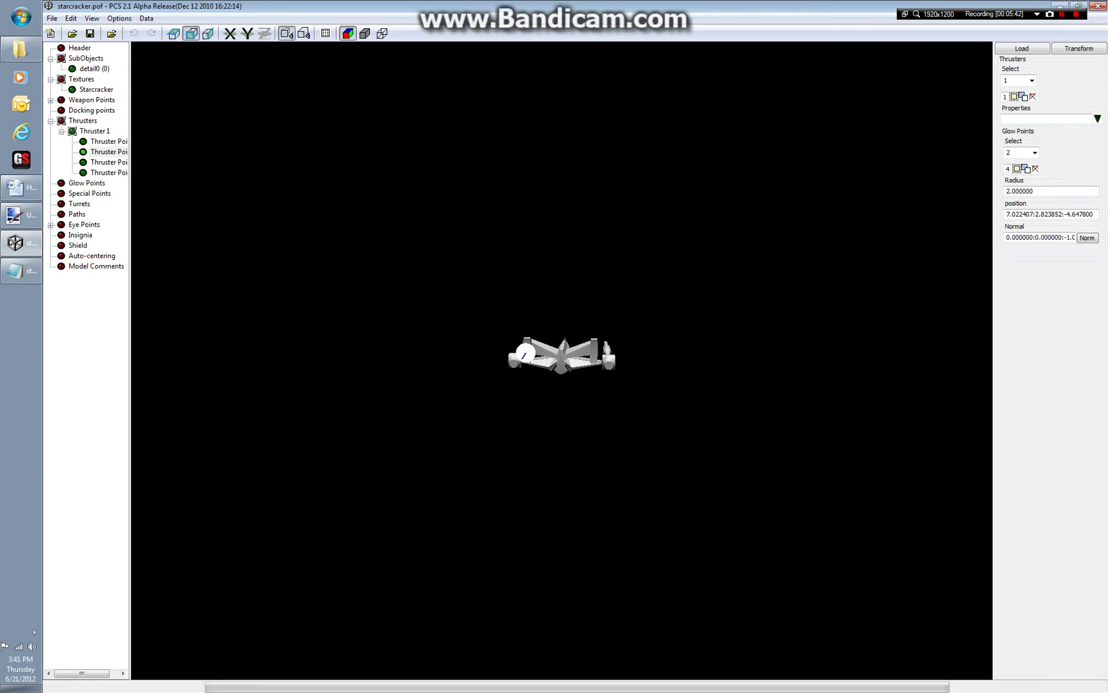
left_click(108, 142)
left_click_drag(526, 353, 593, 357, "alt")
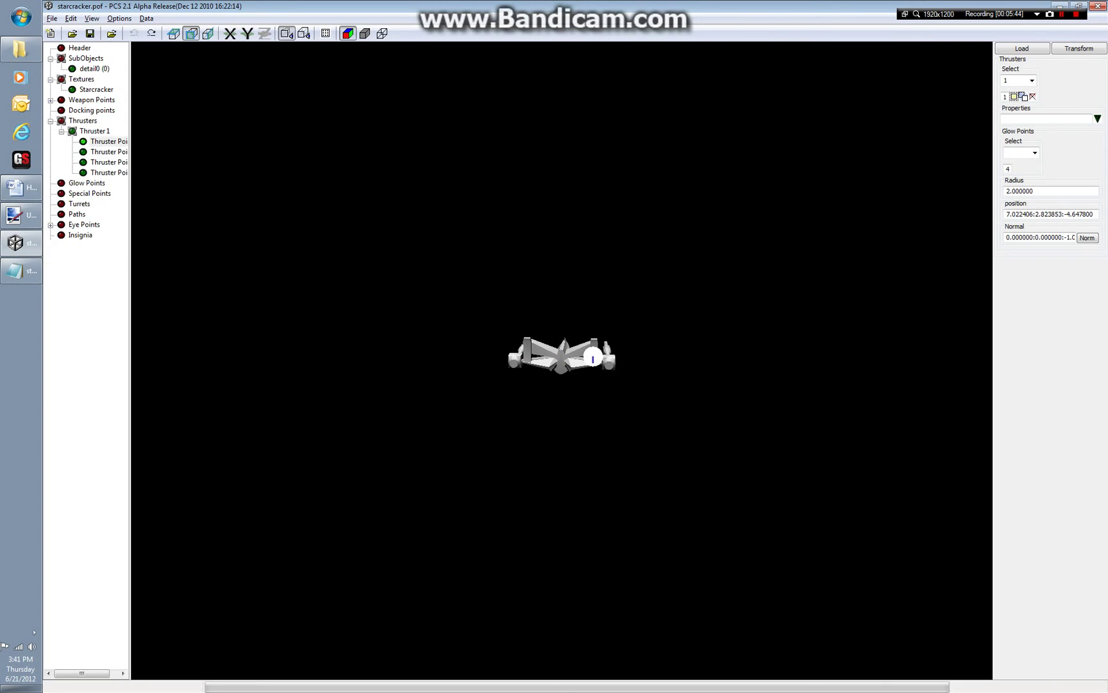